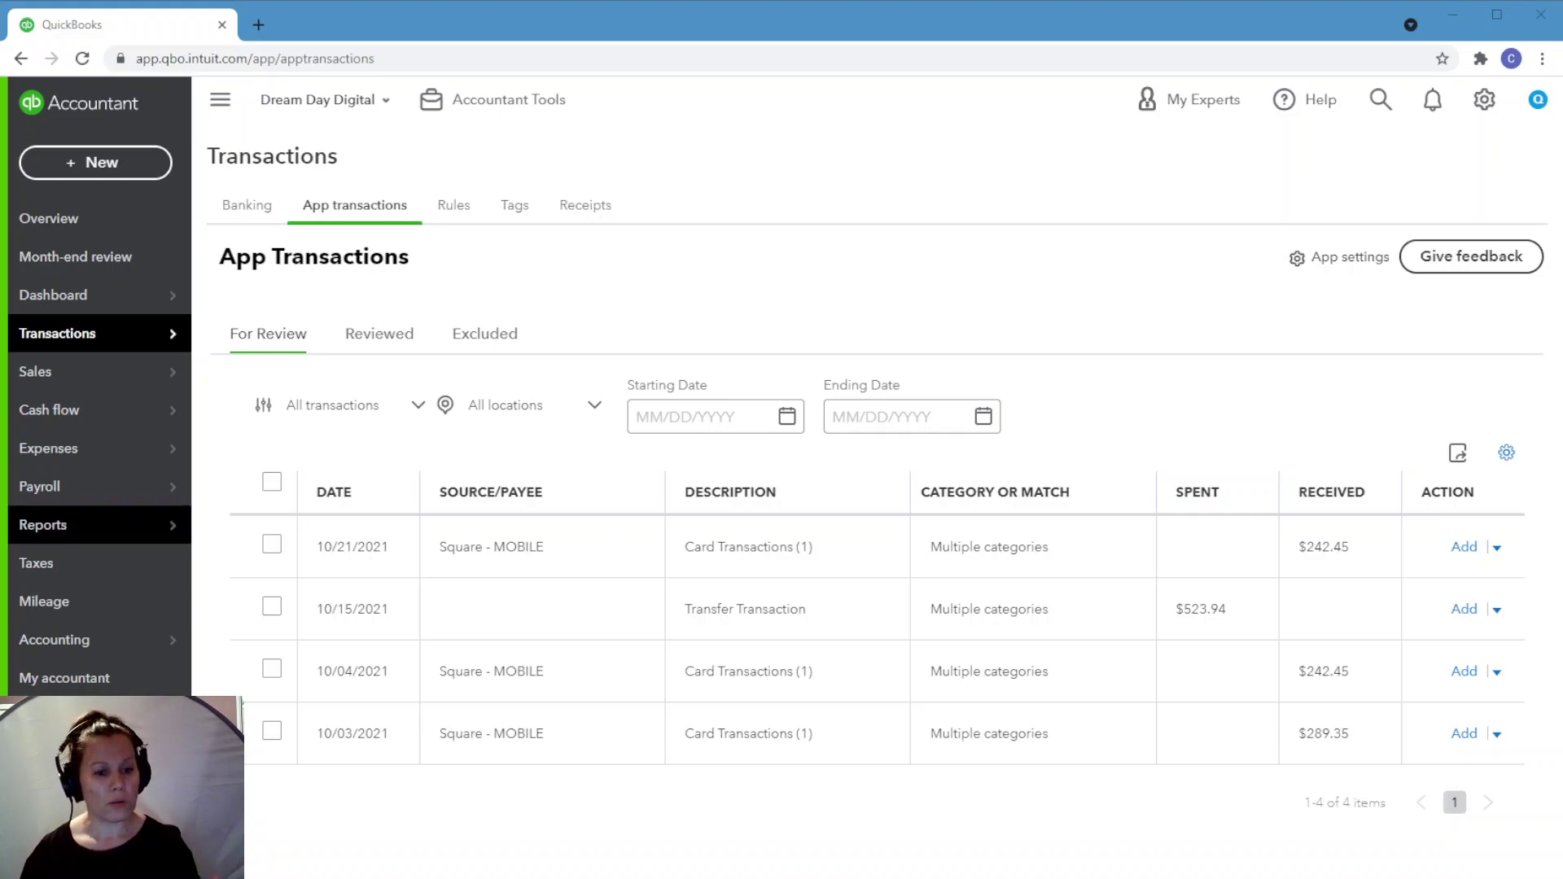
mouse_move(89, 333)
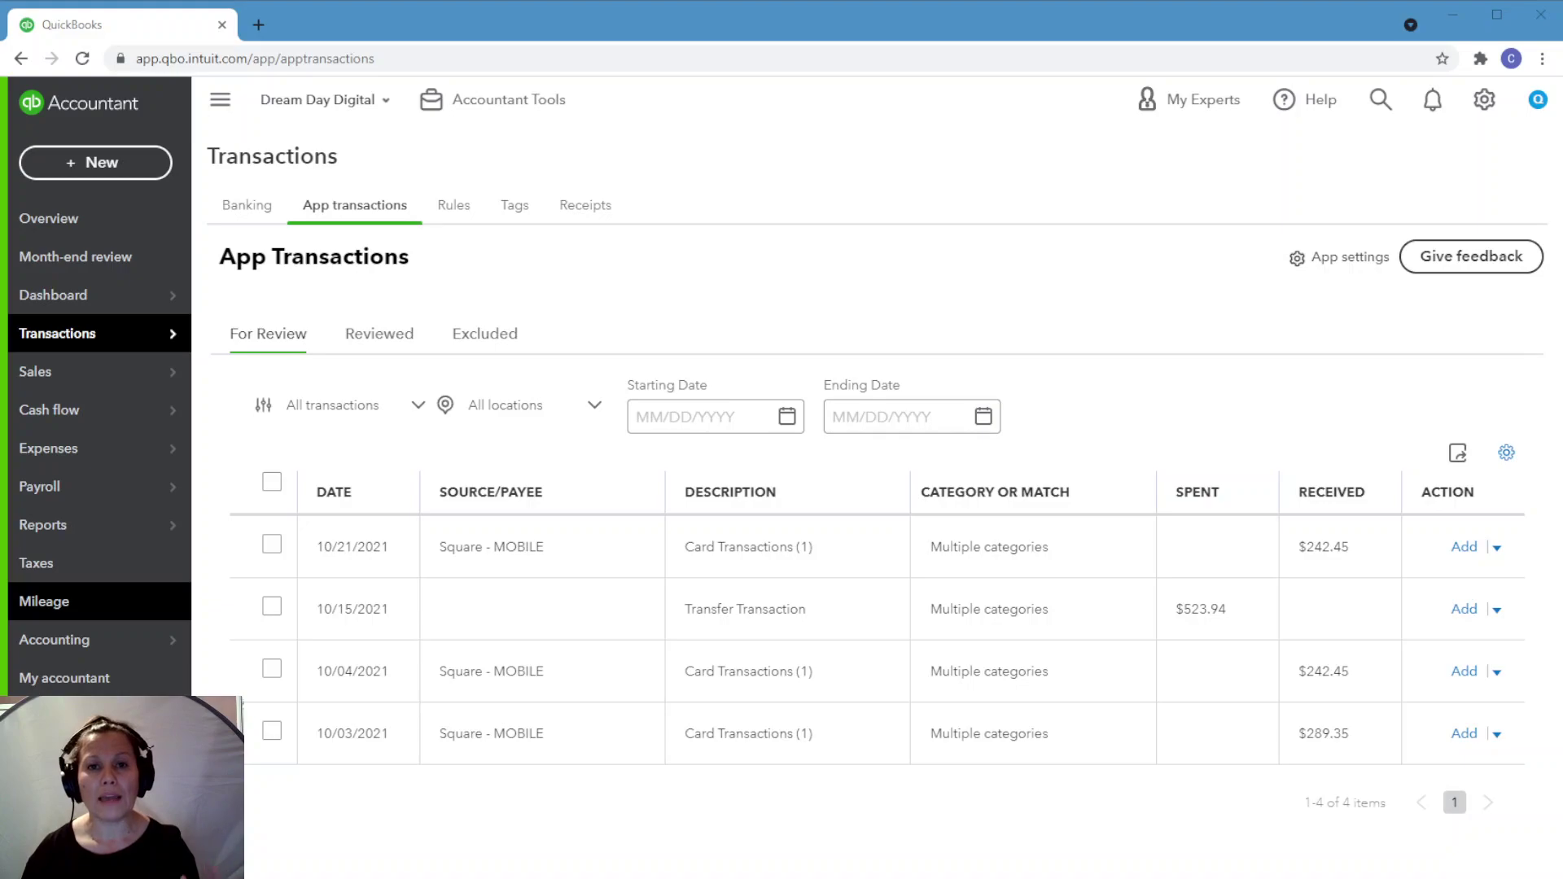
mouse_move(83, 486)
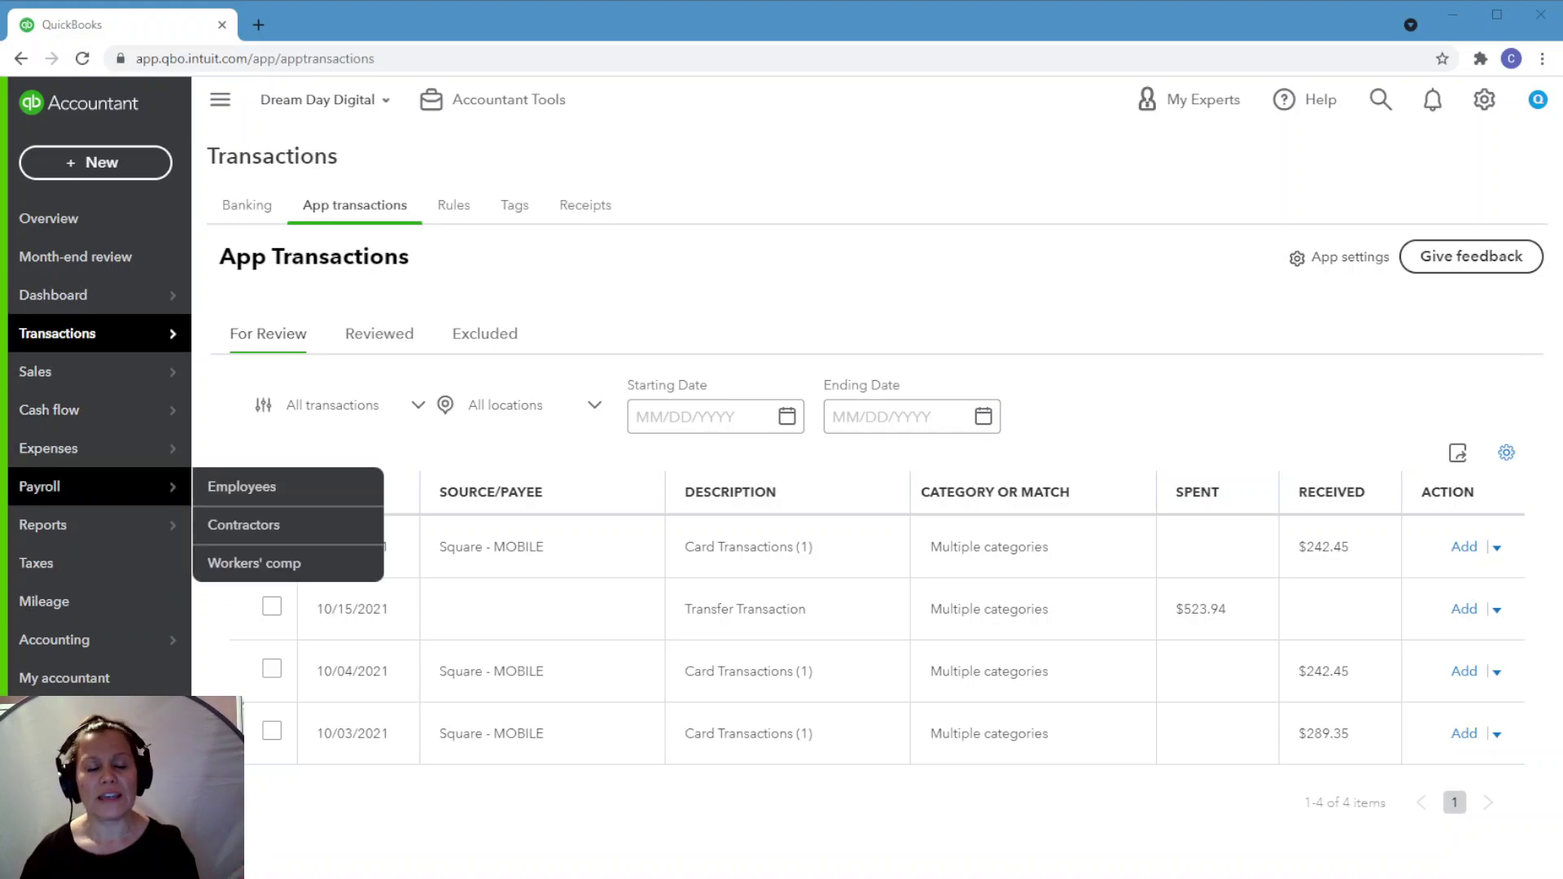
mouse_move(82, 448)
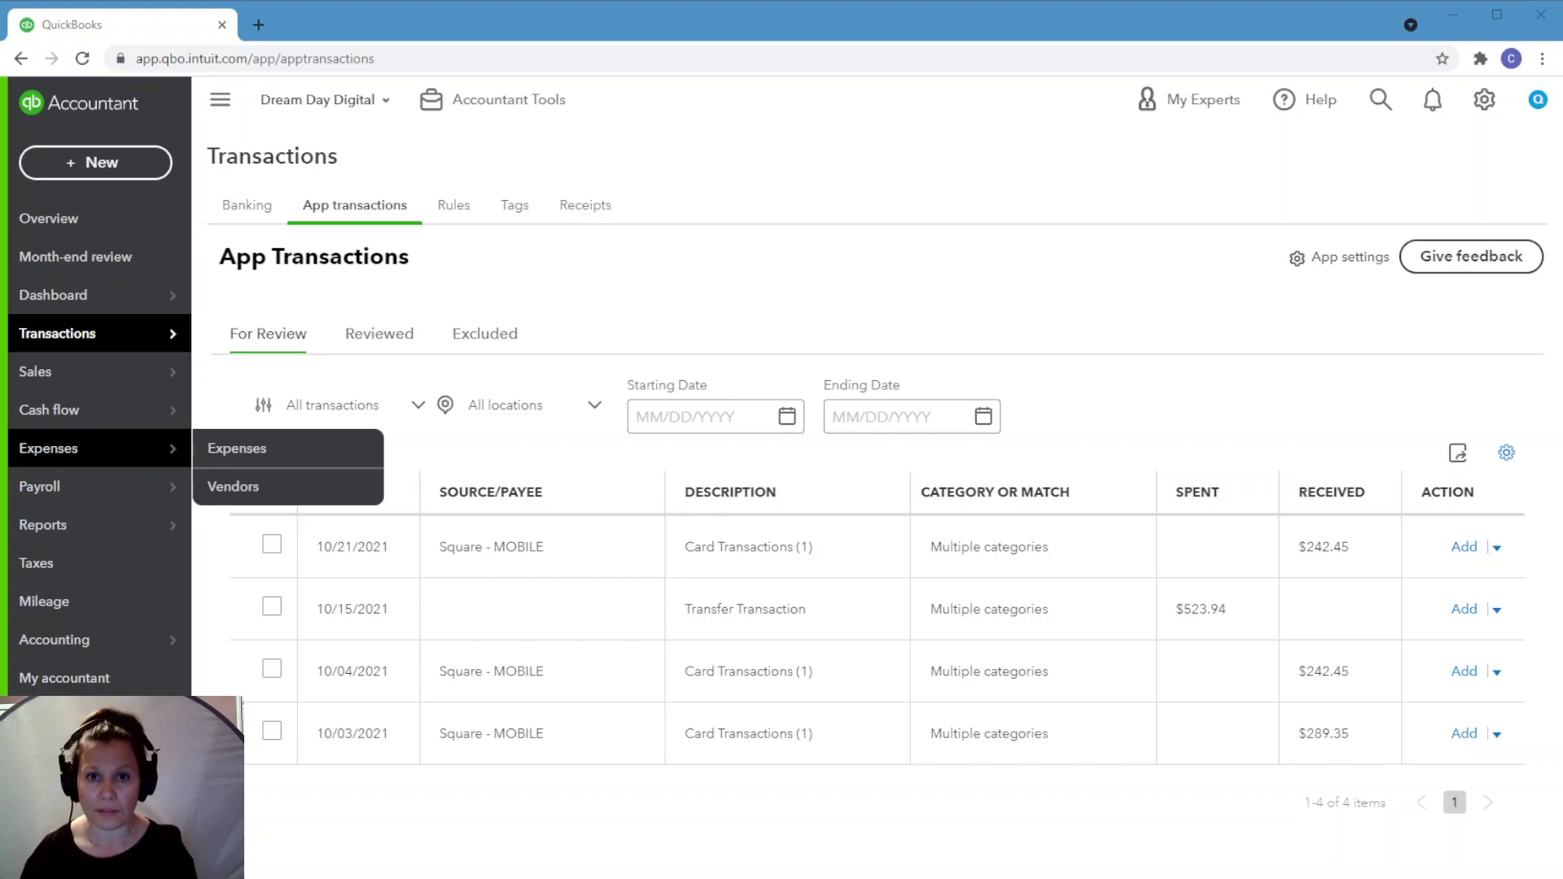
mouse_move(82, 524)
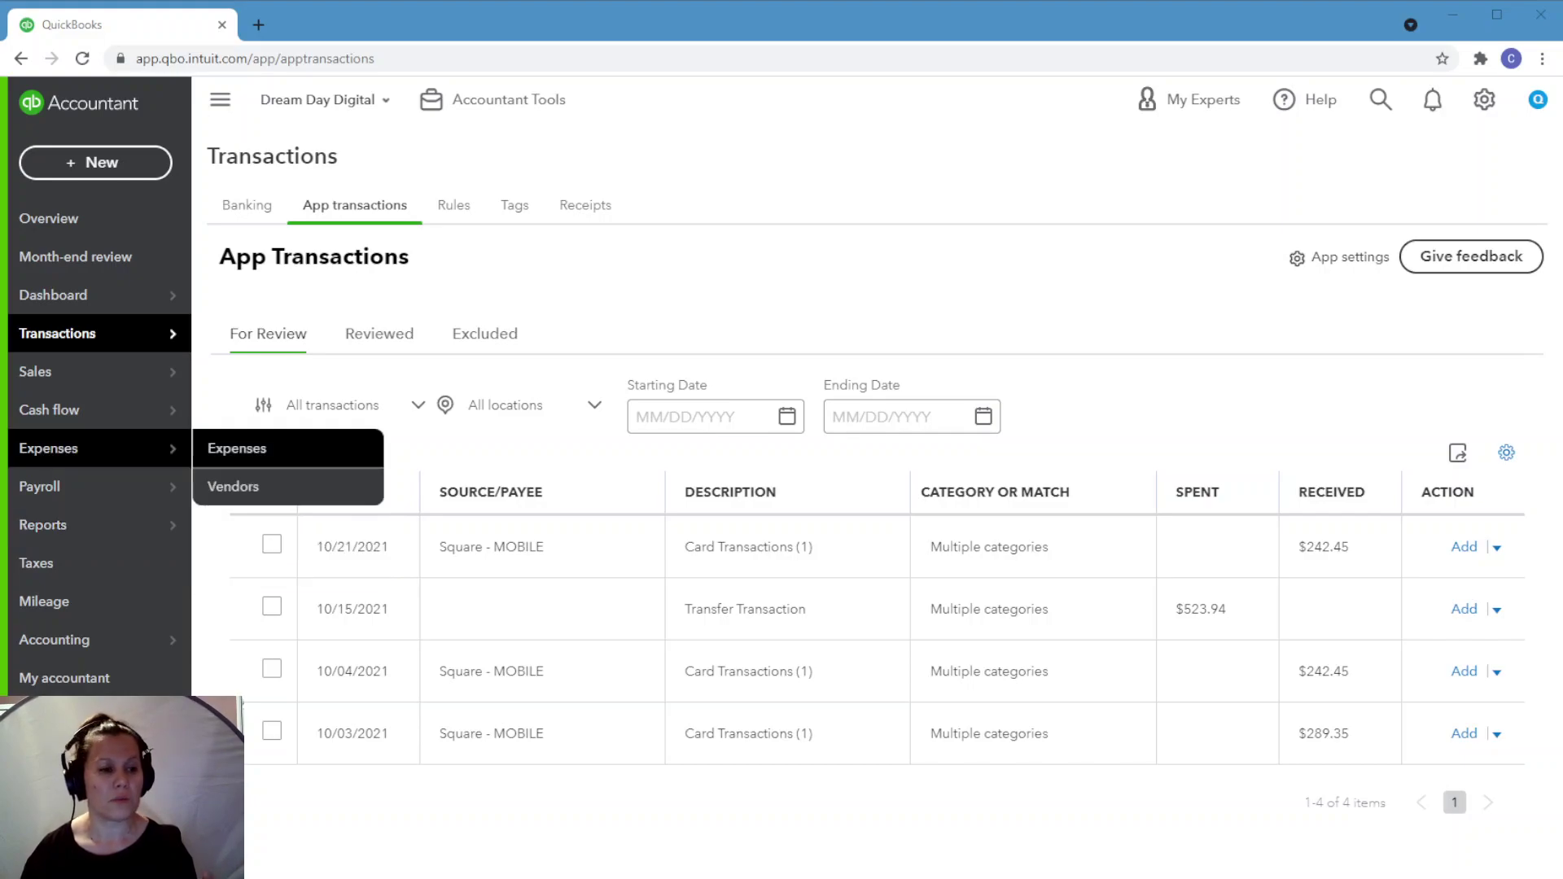
click(409, 256)
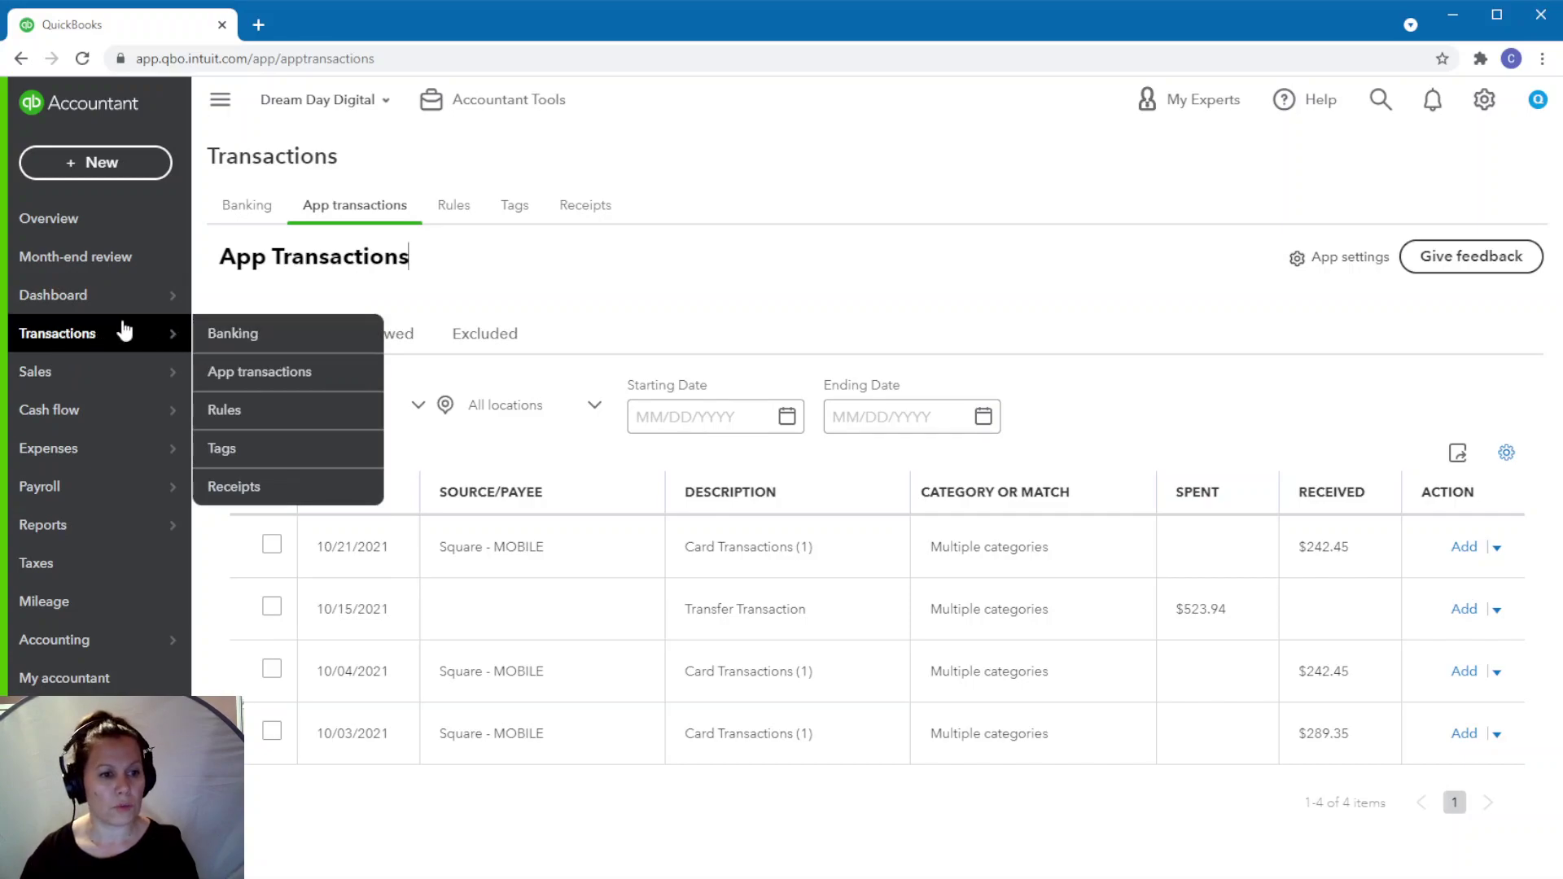
- Open the Square app settings from App transactions and check which deposit accounts are available for the location
click(236, 373)
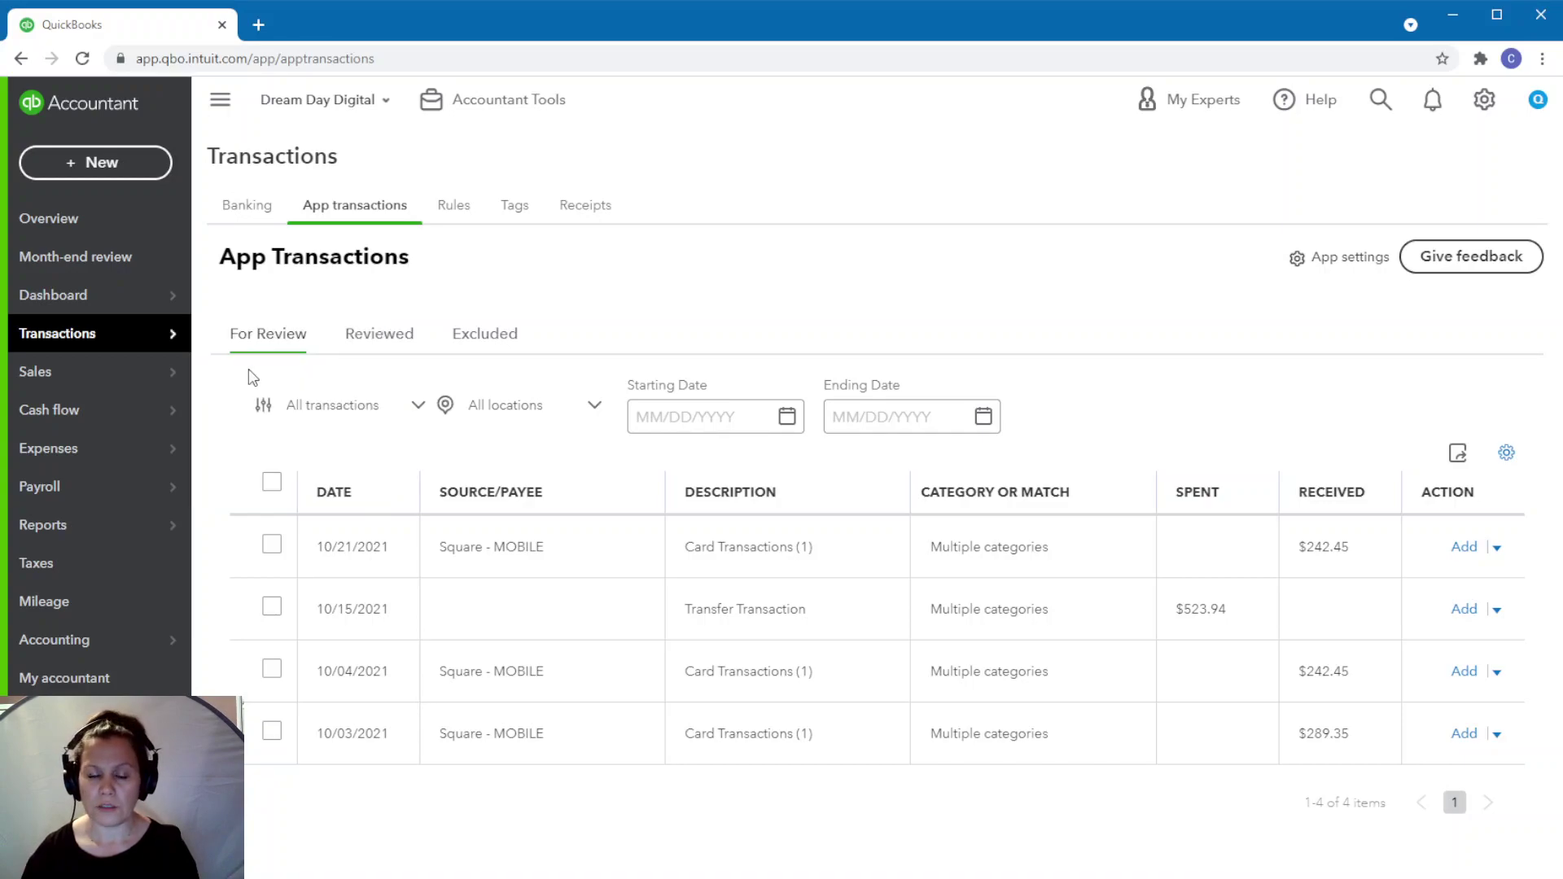
click(1292, 266)
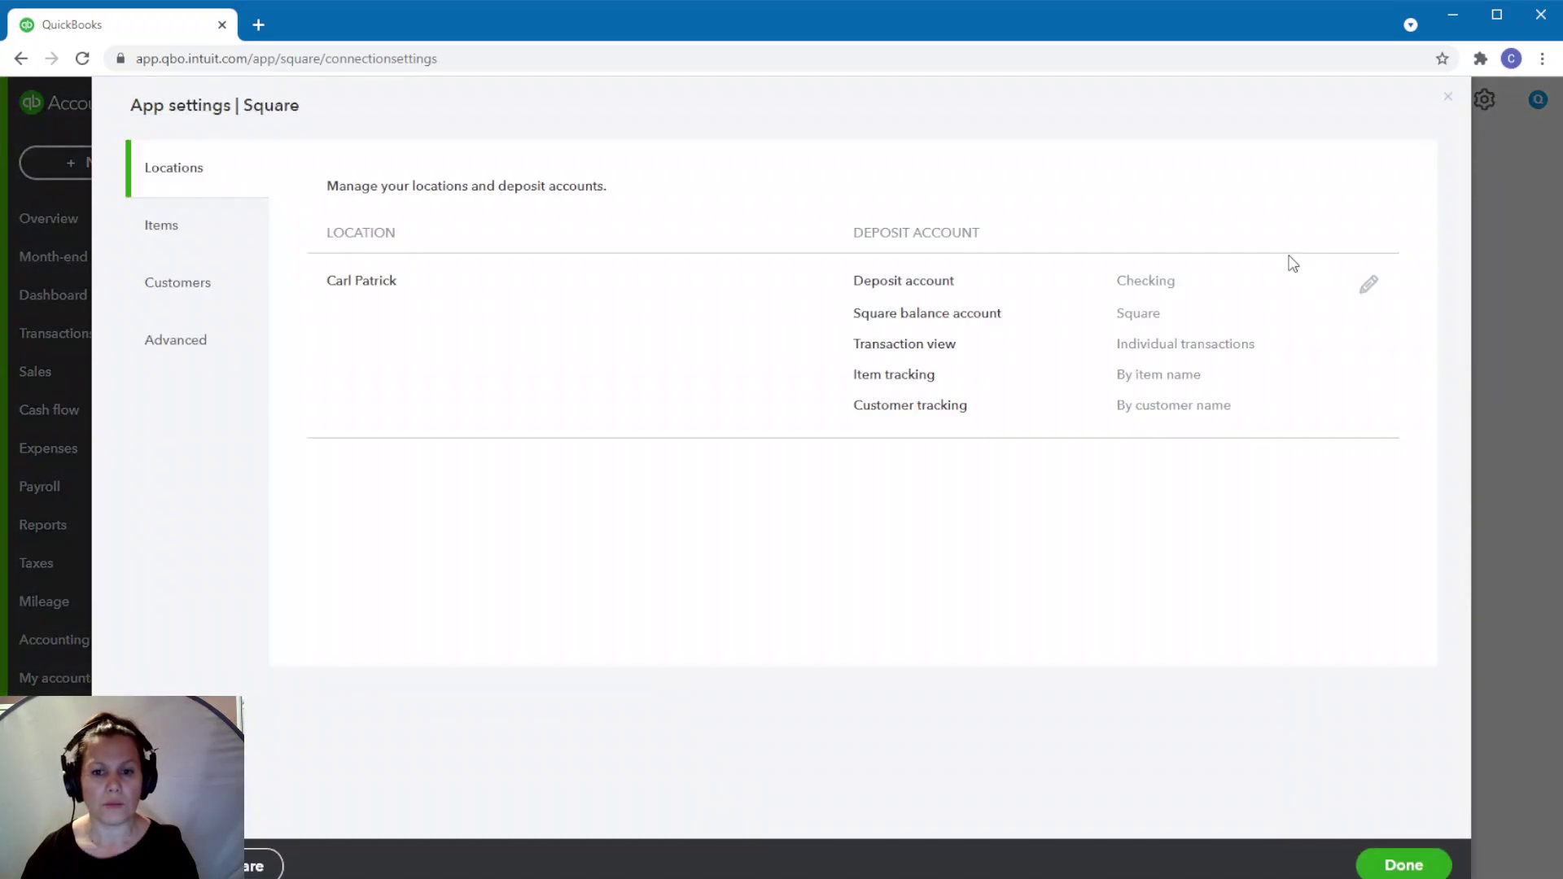
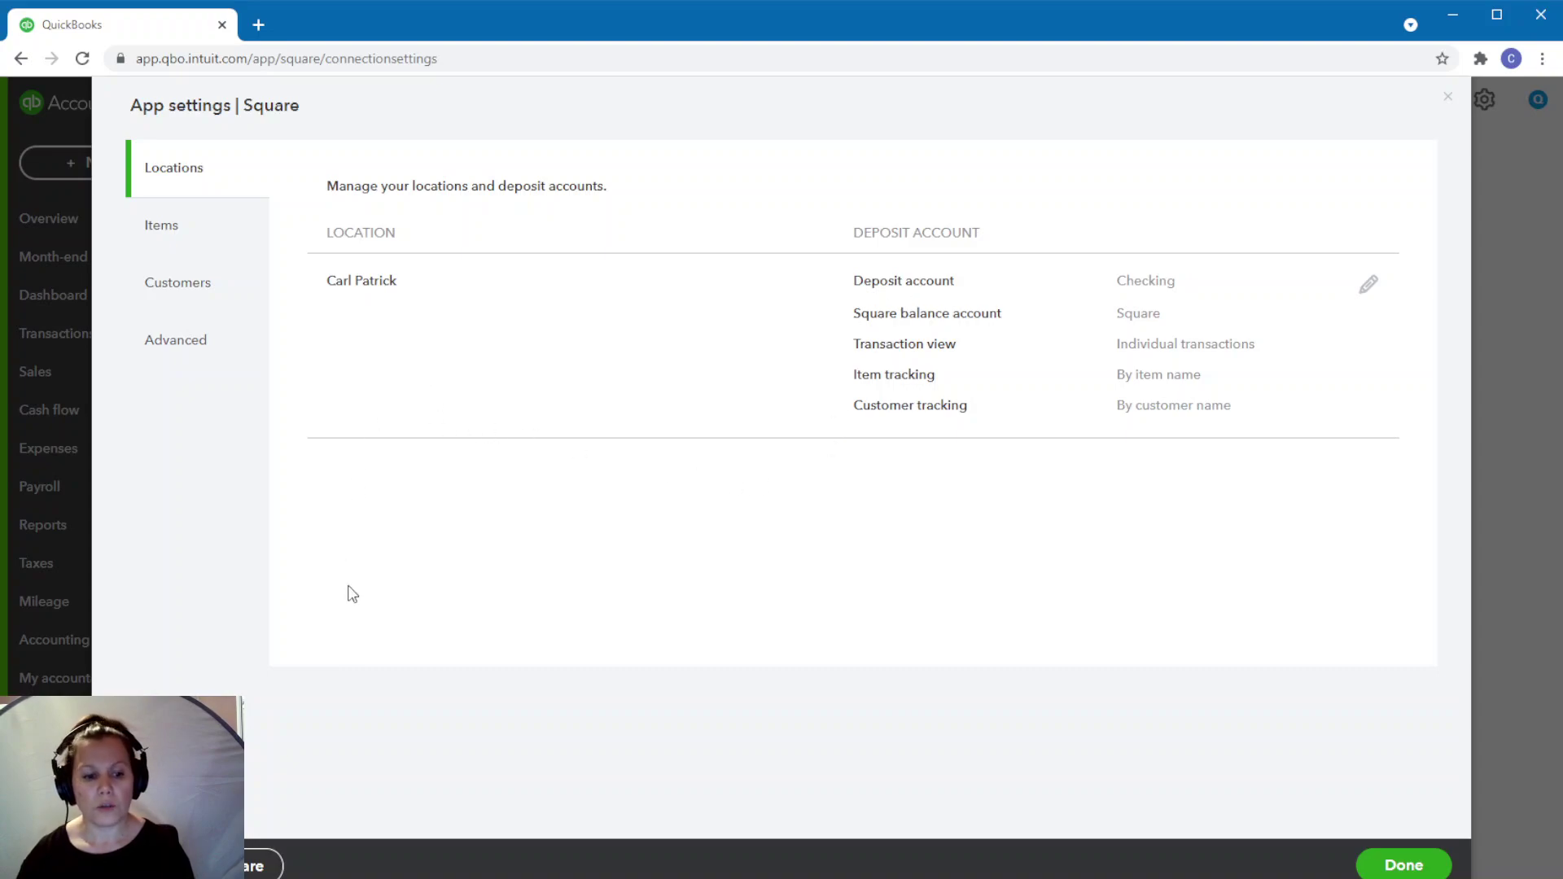
click(1370, 287)
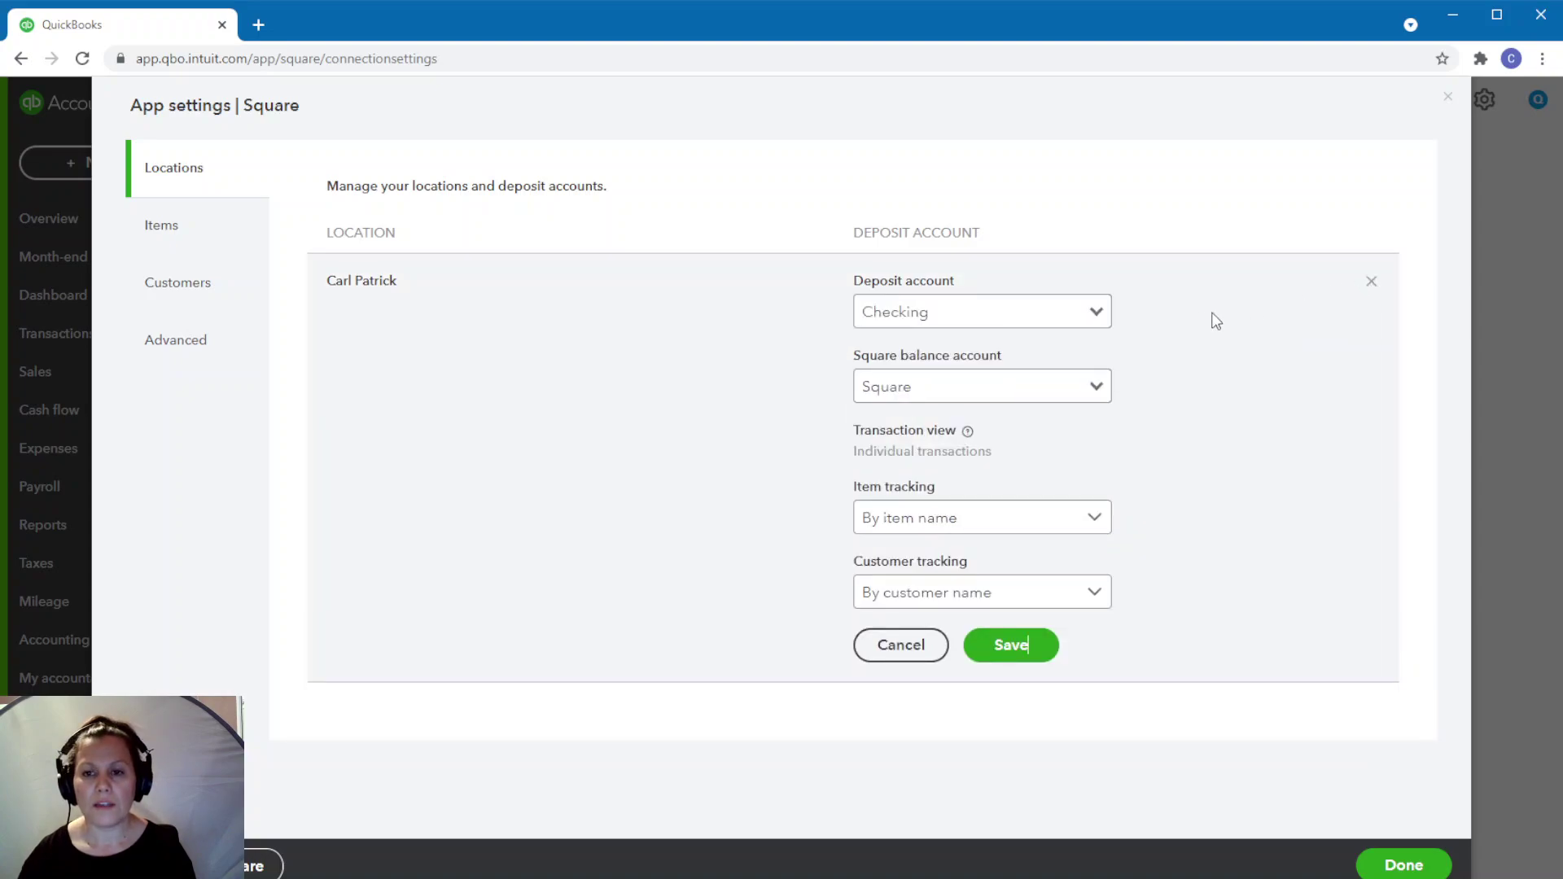
click(1097, 314)
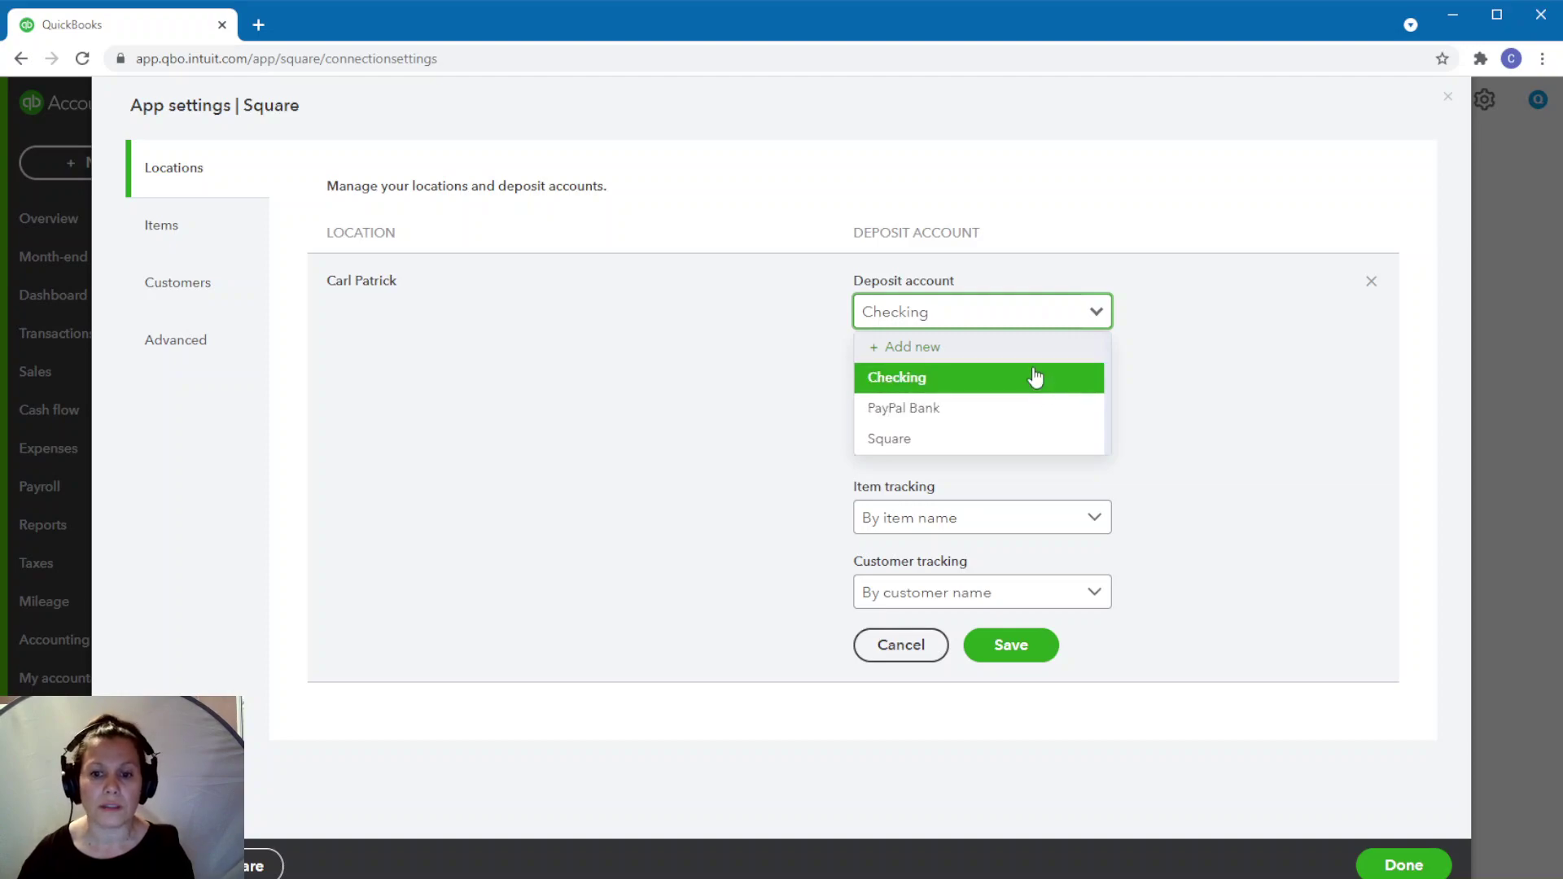
click(1232, 414)
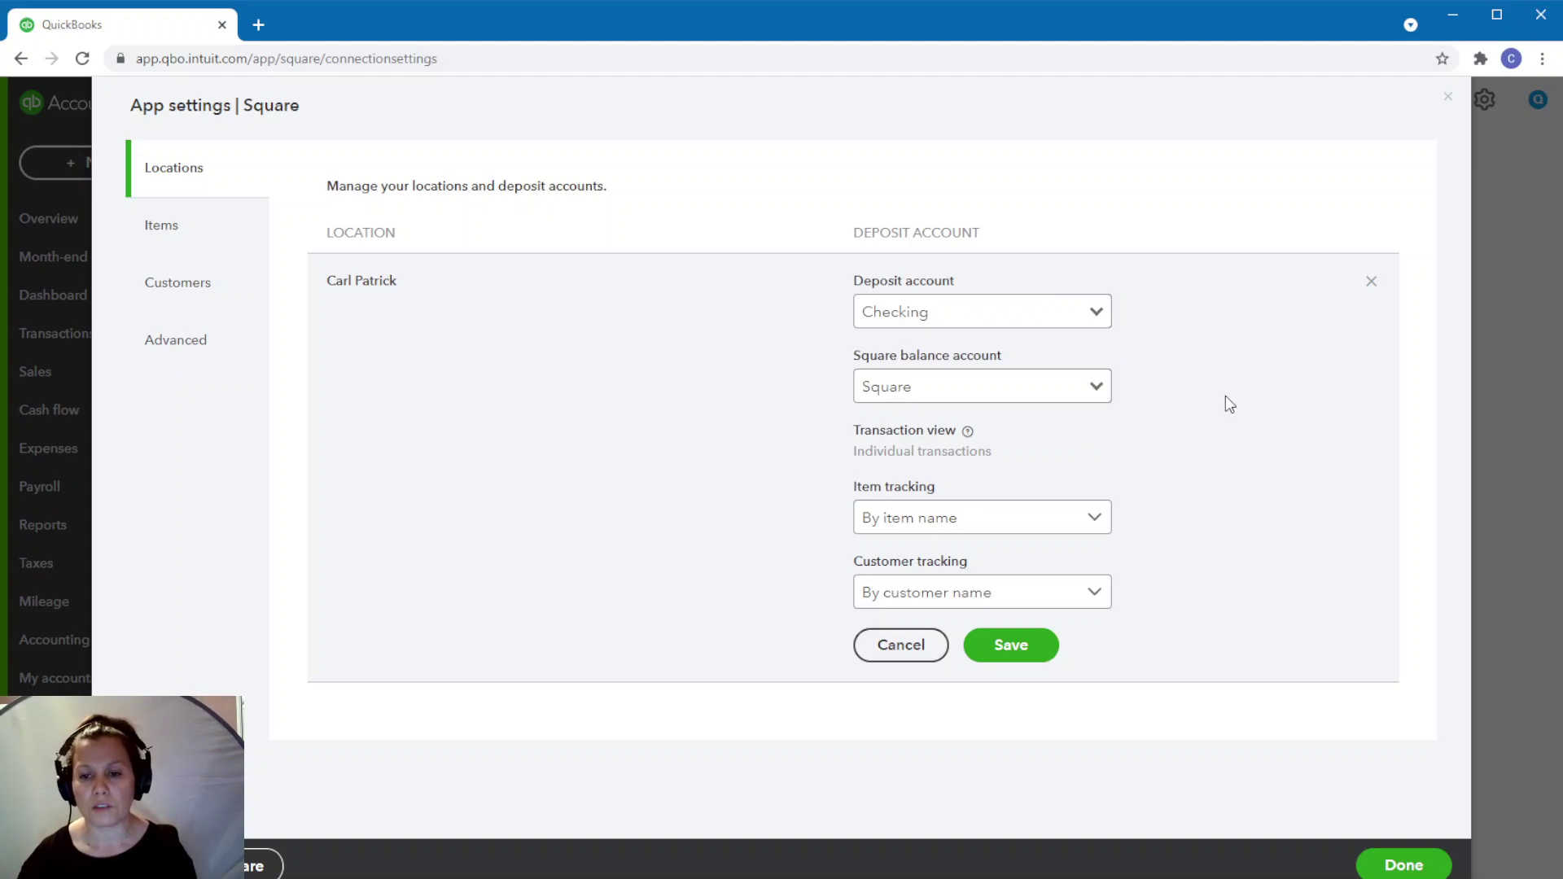
- Check the location's Square balance account and item tracking options, then save its settings with the current selections
click(1096, 387)
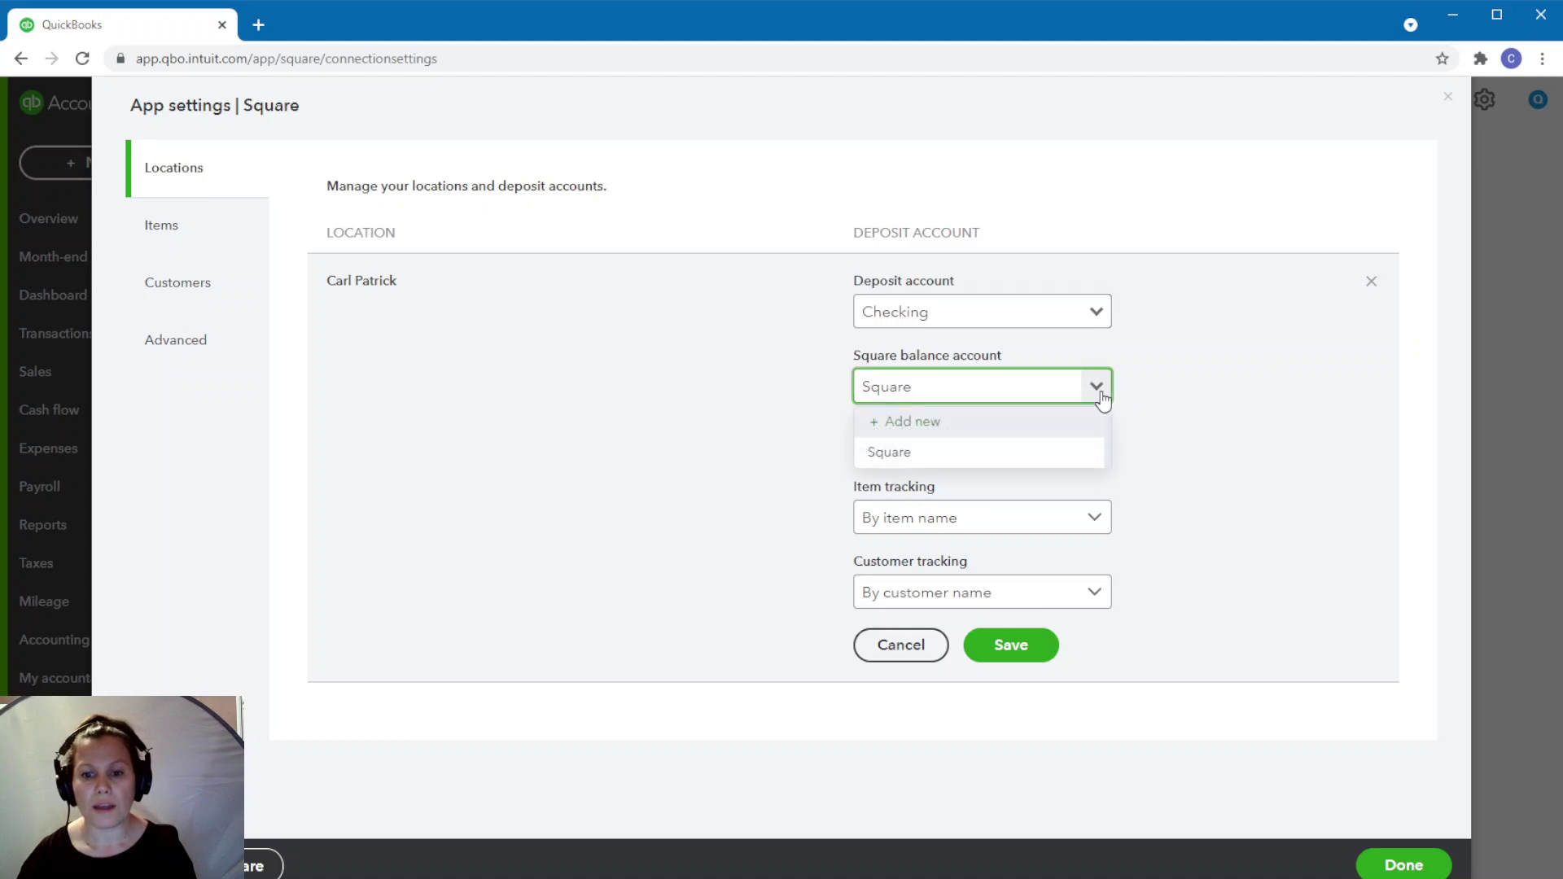
click(1102, 398)
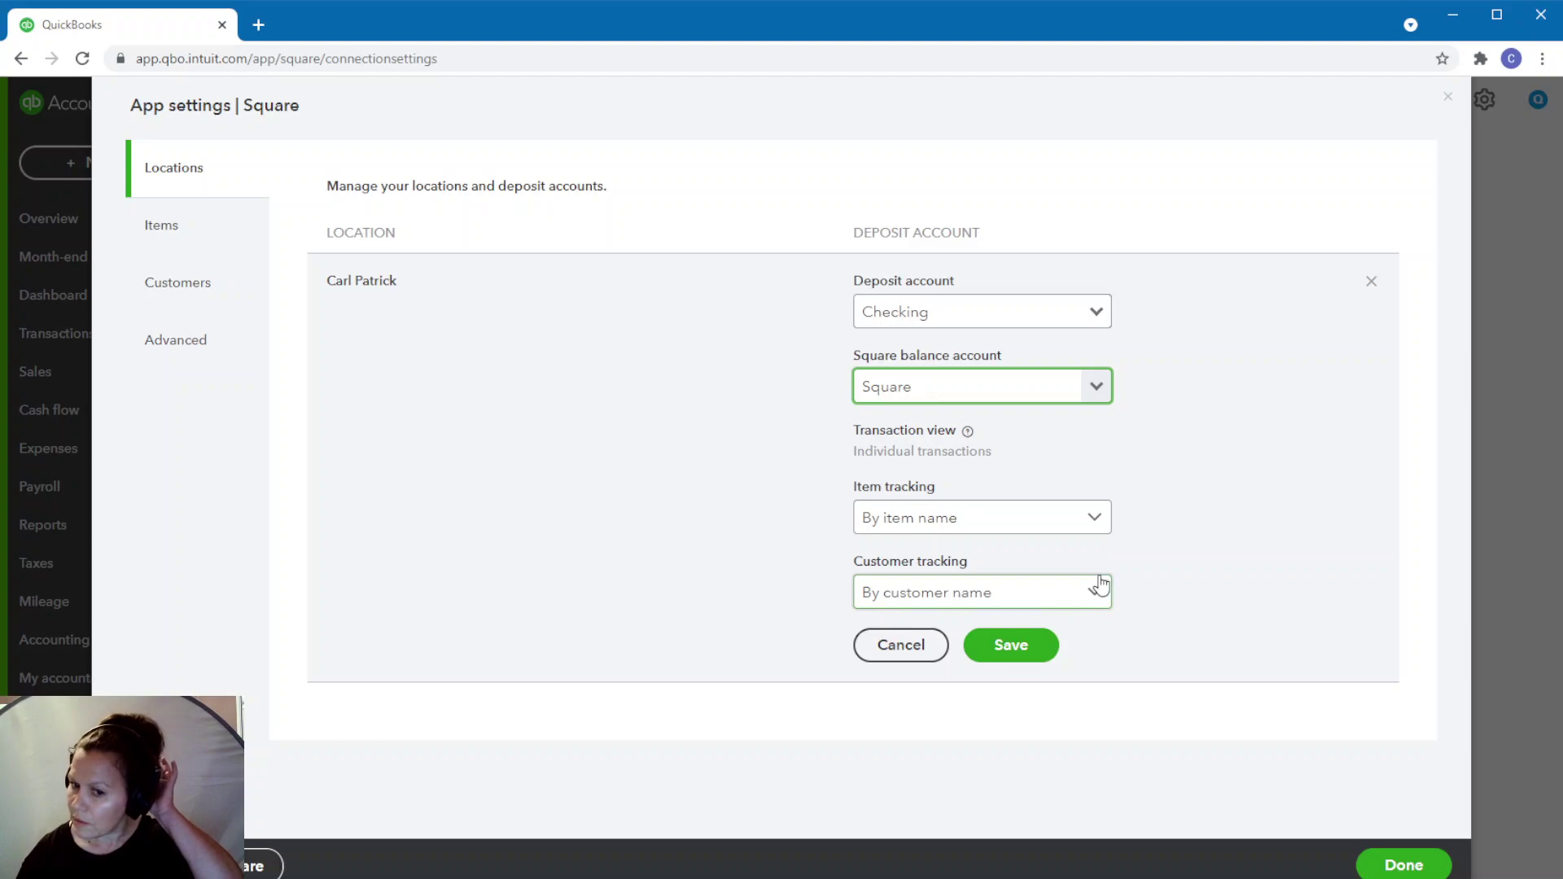
click(1094, 521)
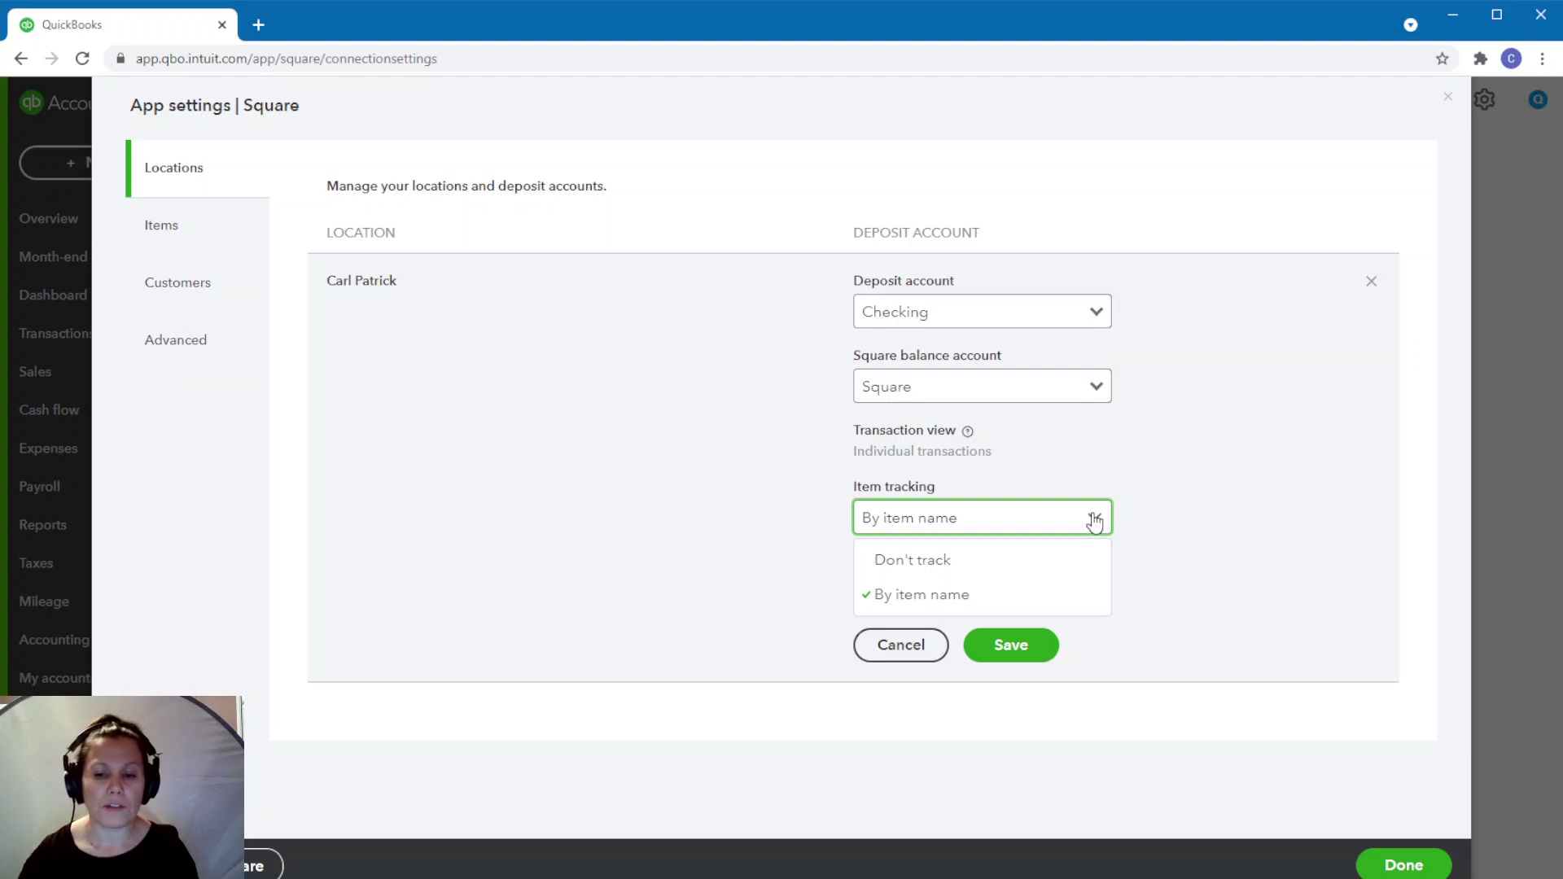
click(1177, 507)
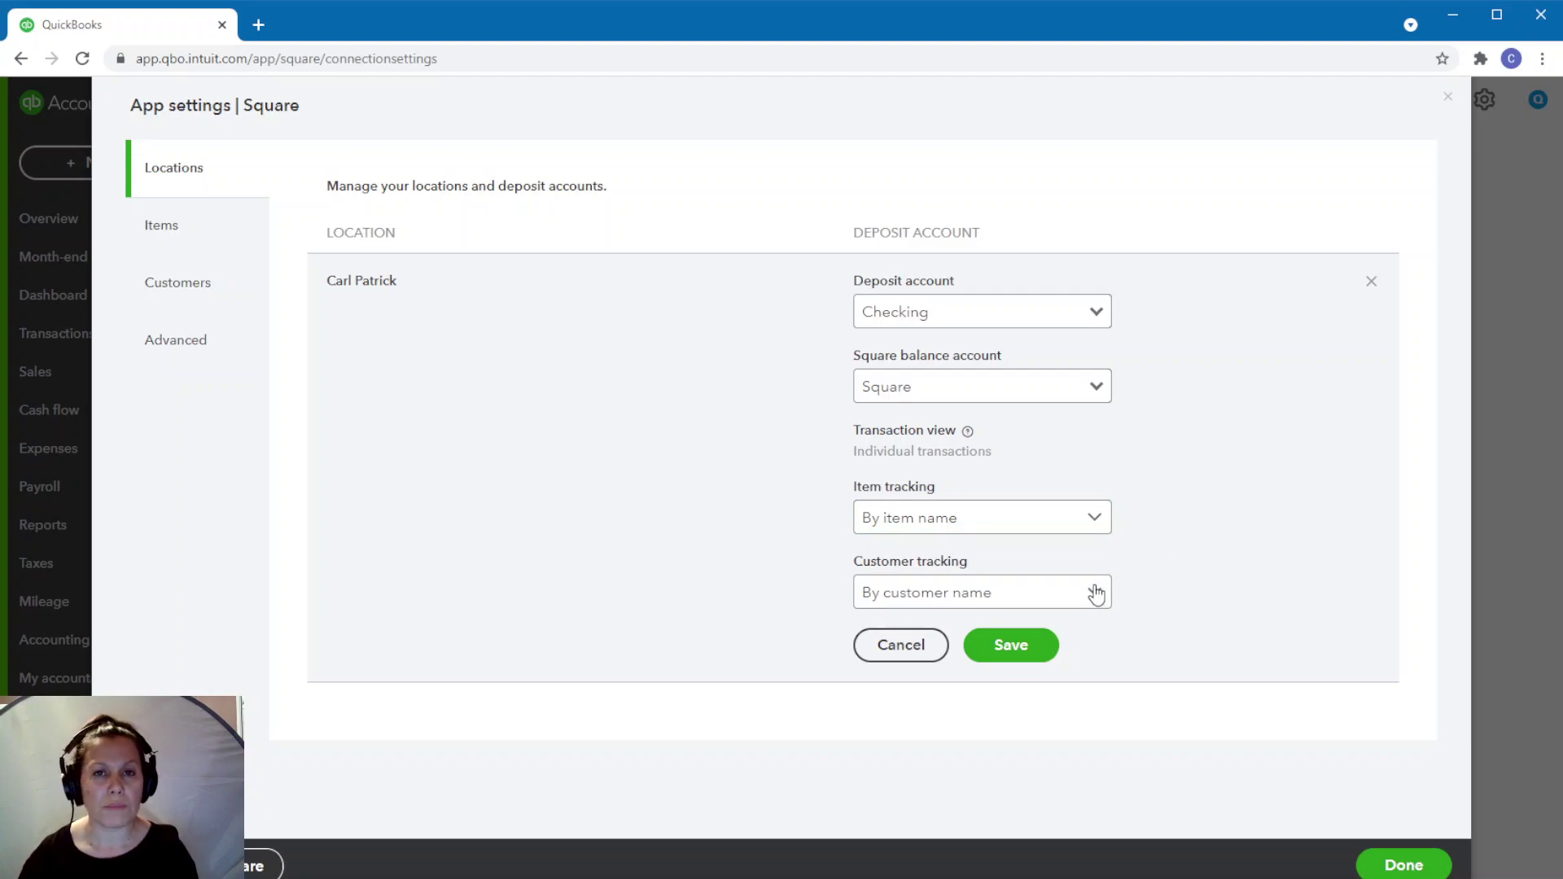
click(1009, 642)
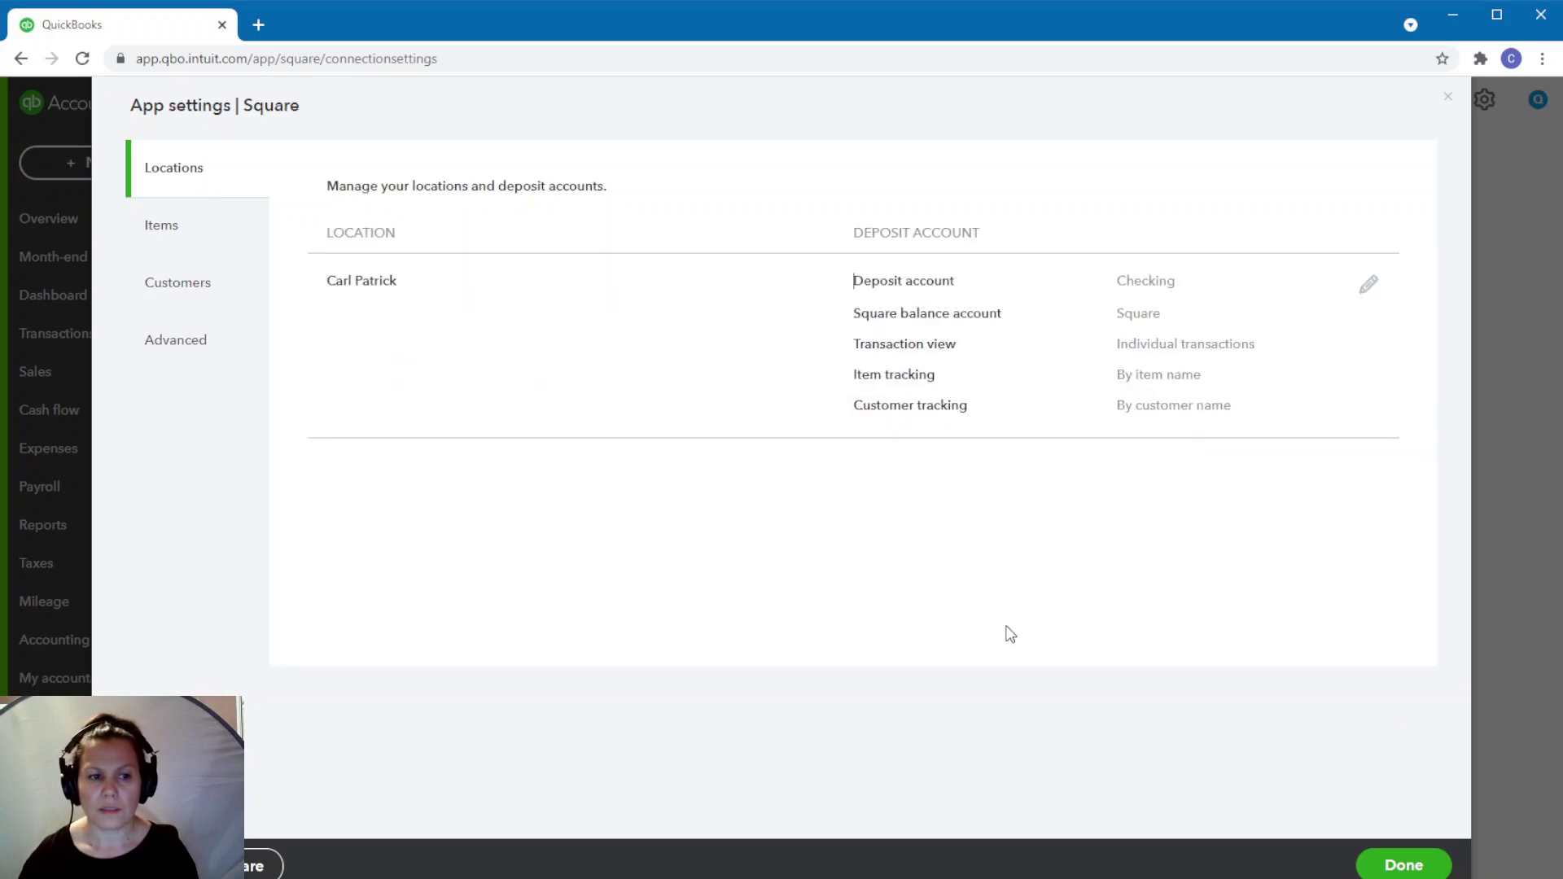
- Examine the QuickBooks products available for the unmatched Square item, then close its editor without saving
click(164, 232)
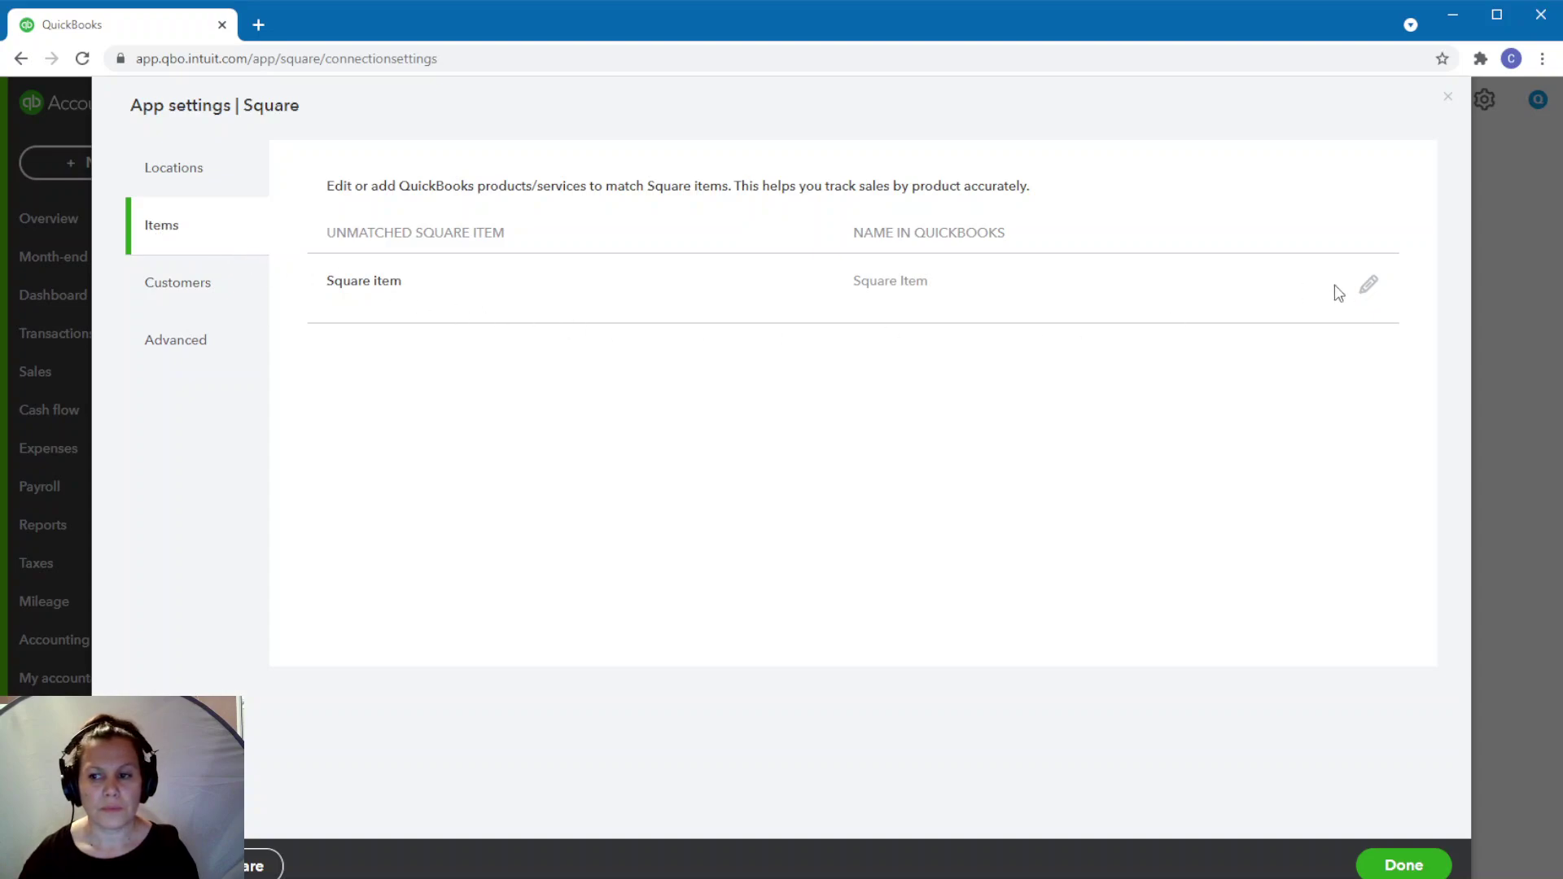
click(1368, 287)
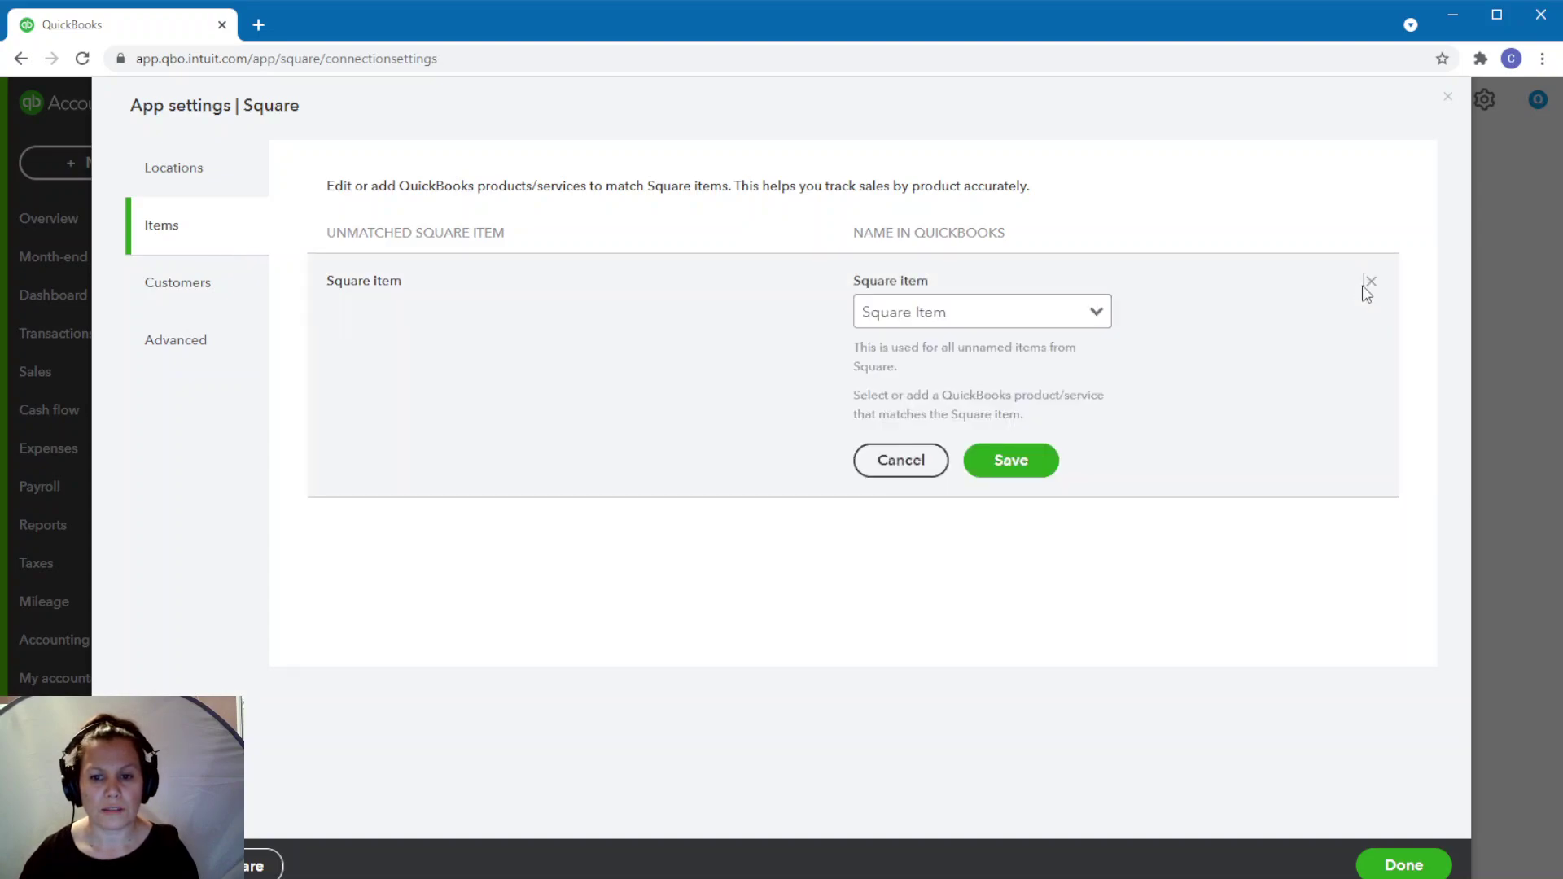
click(1096, 313)
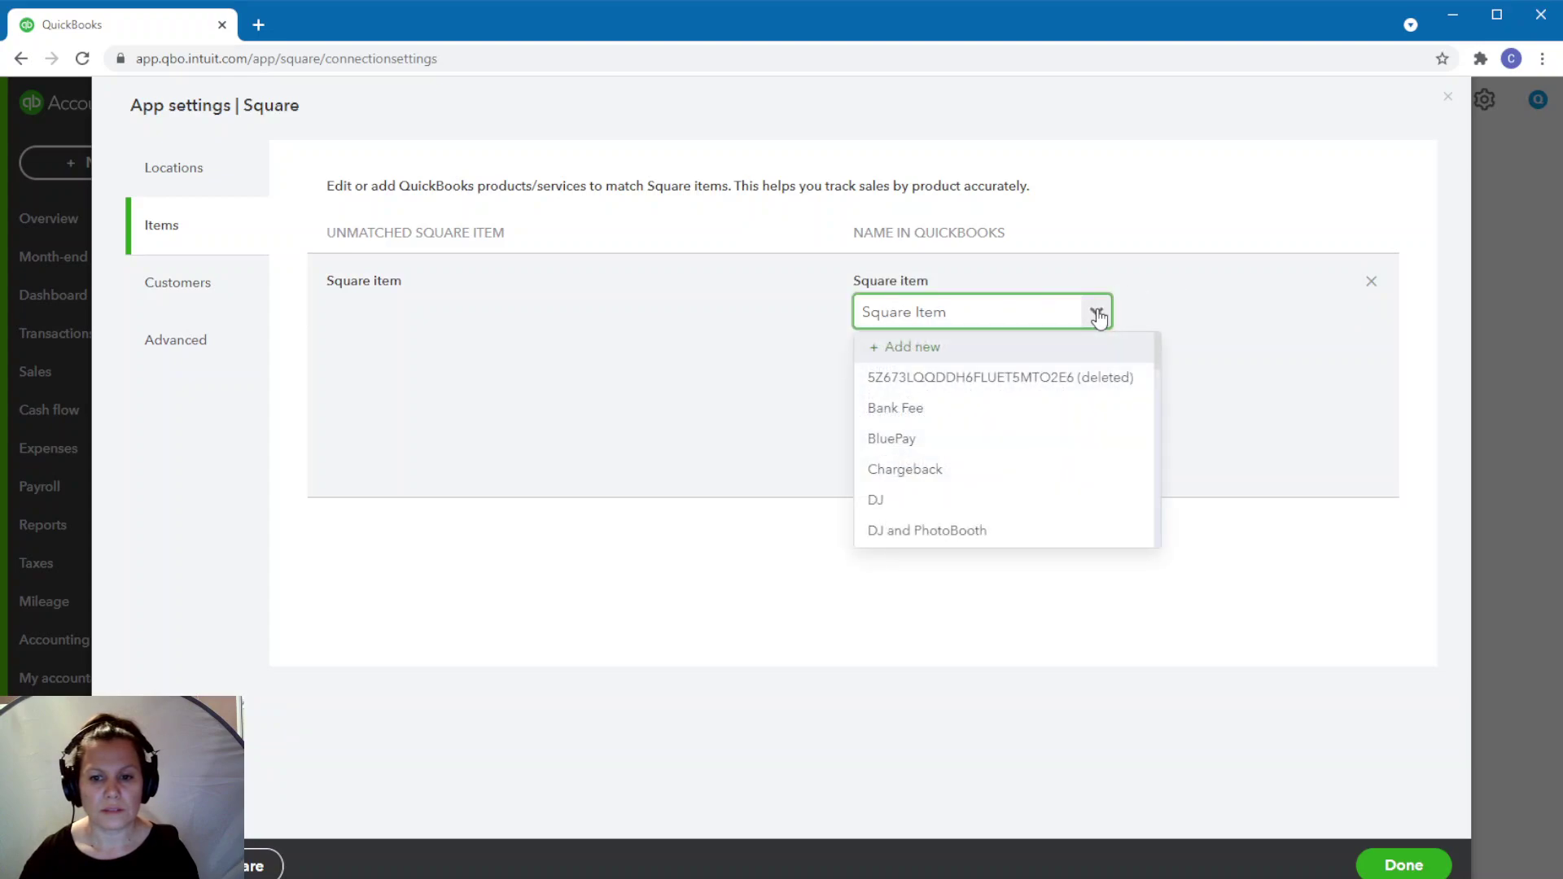
click(1096, 314)
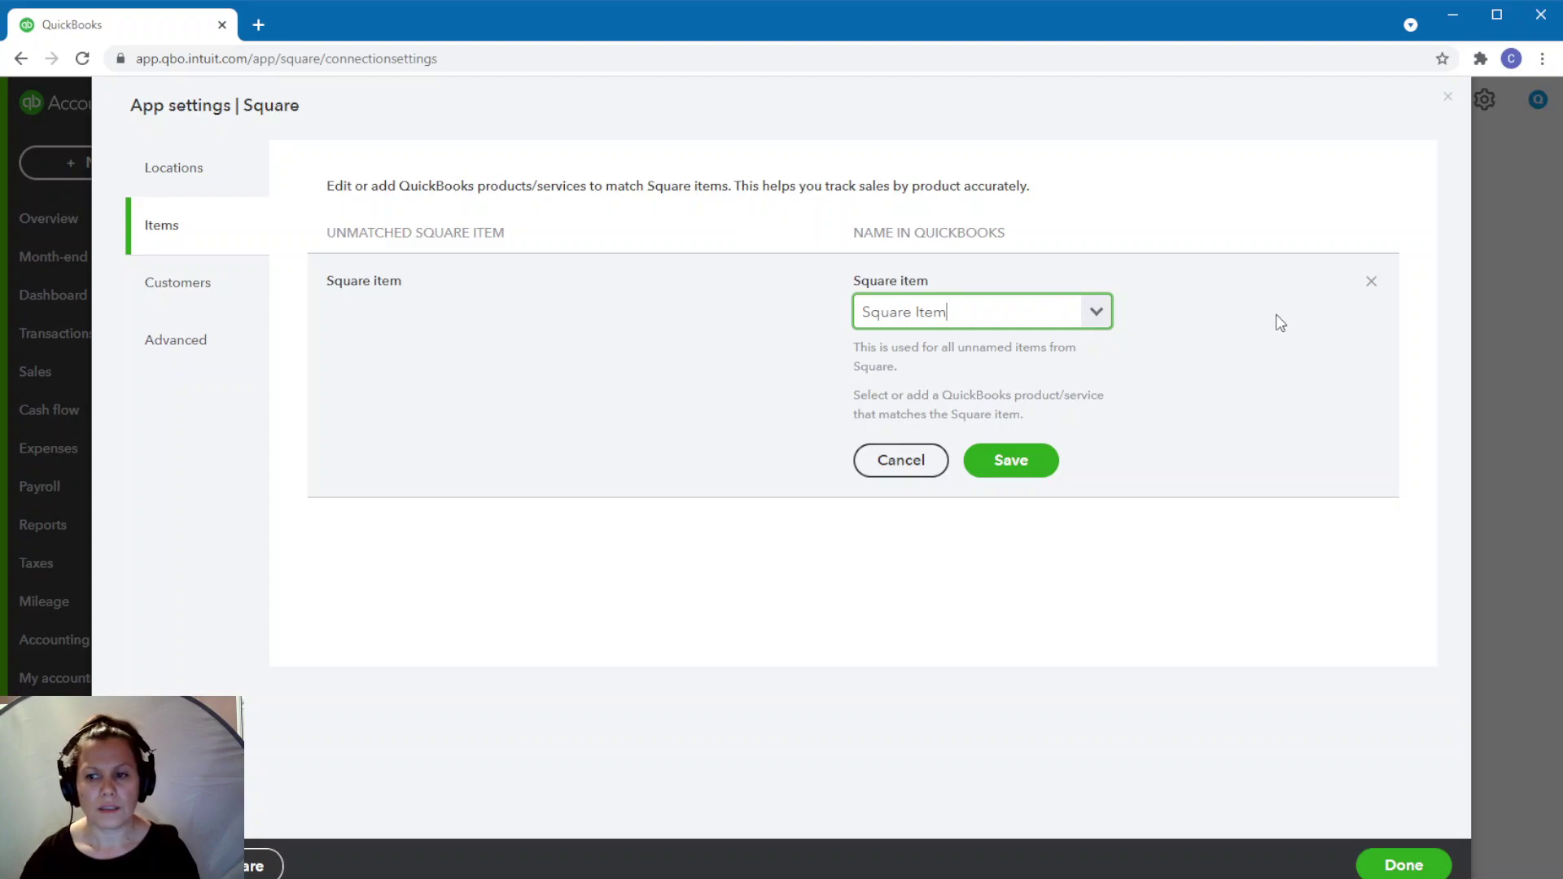
click(1370, 287)
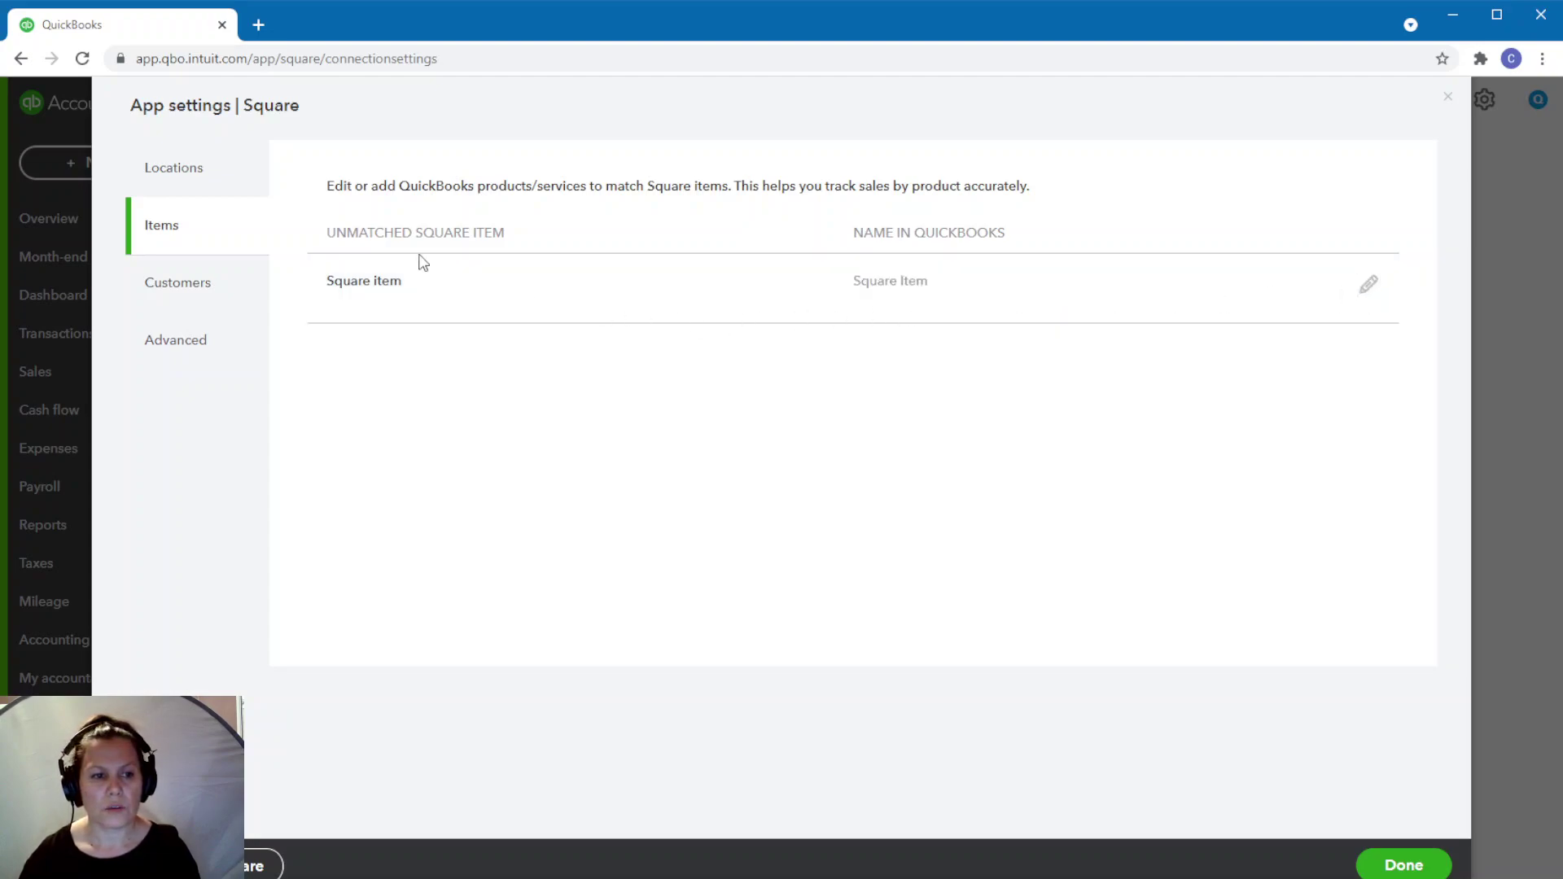
- Review the default Square customer match and the advanced defaults, checking the Tips line item and cancelling its edit
click(177, 291)
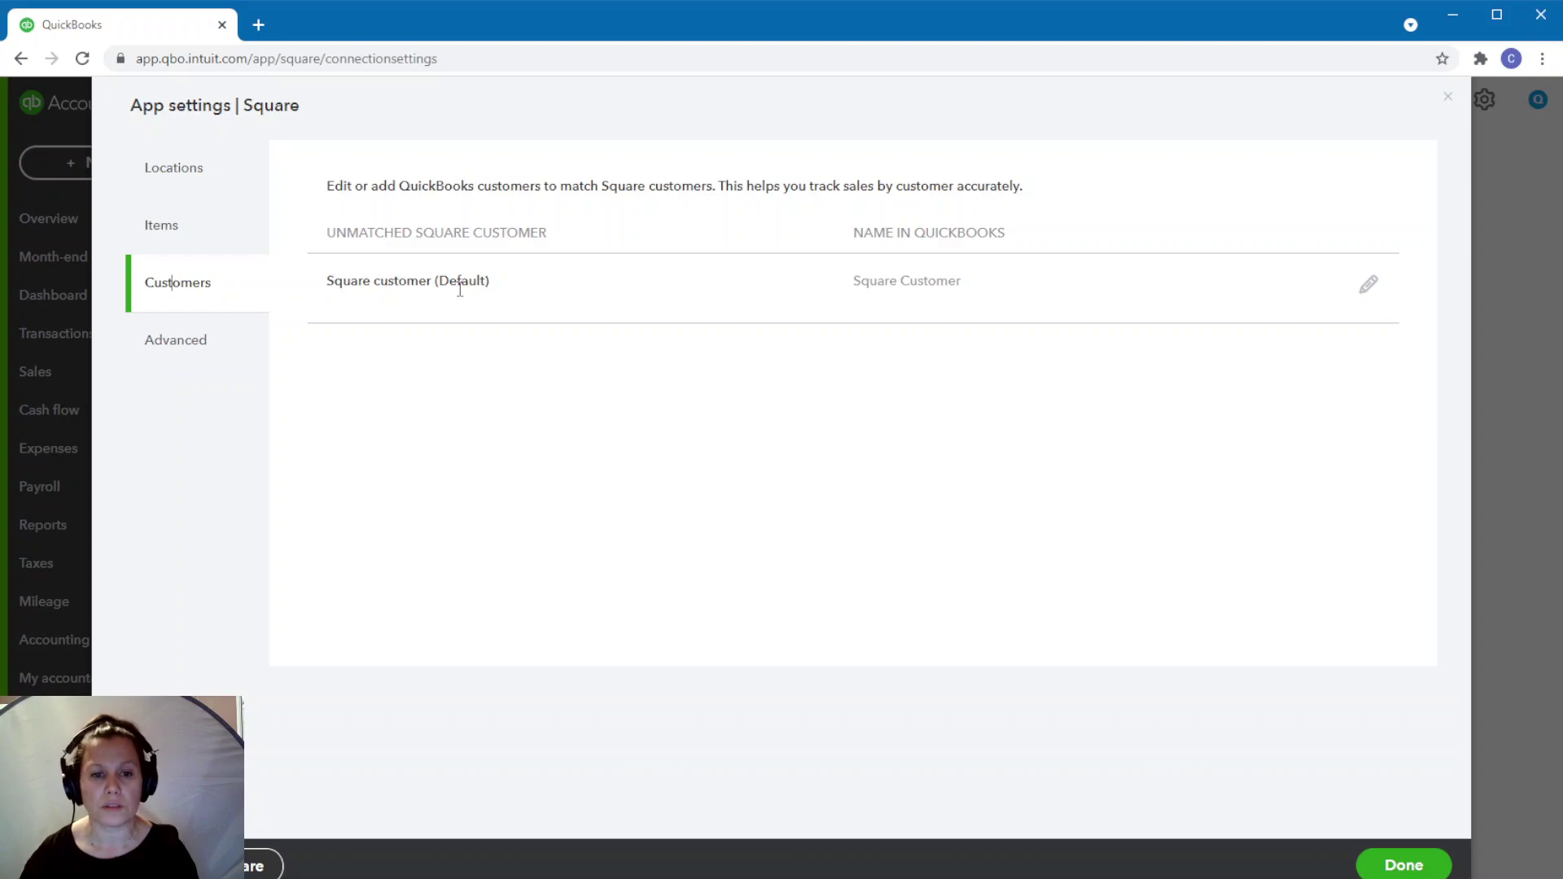
click(200, 345)
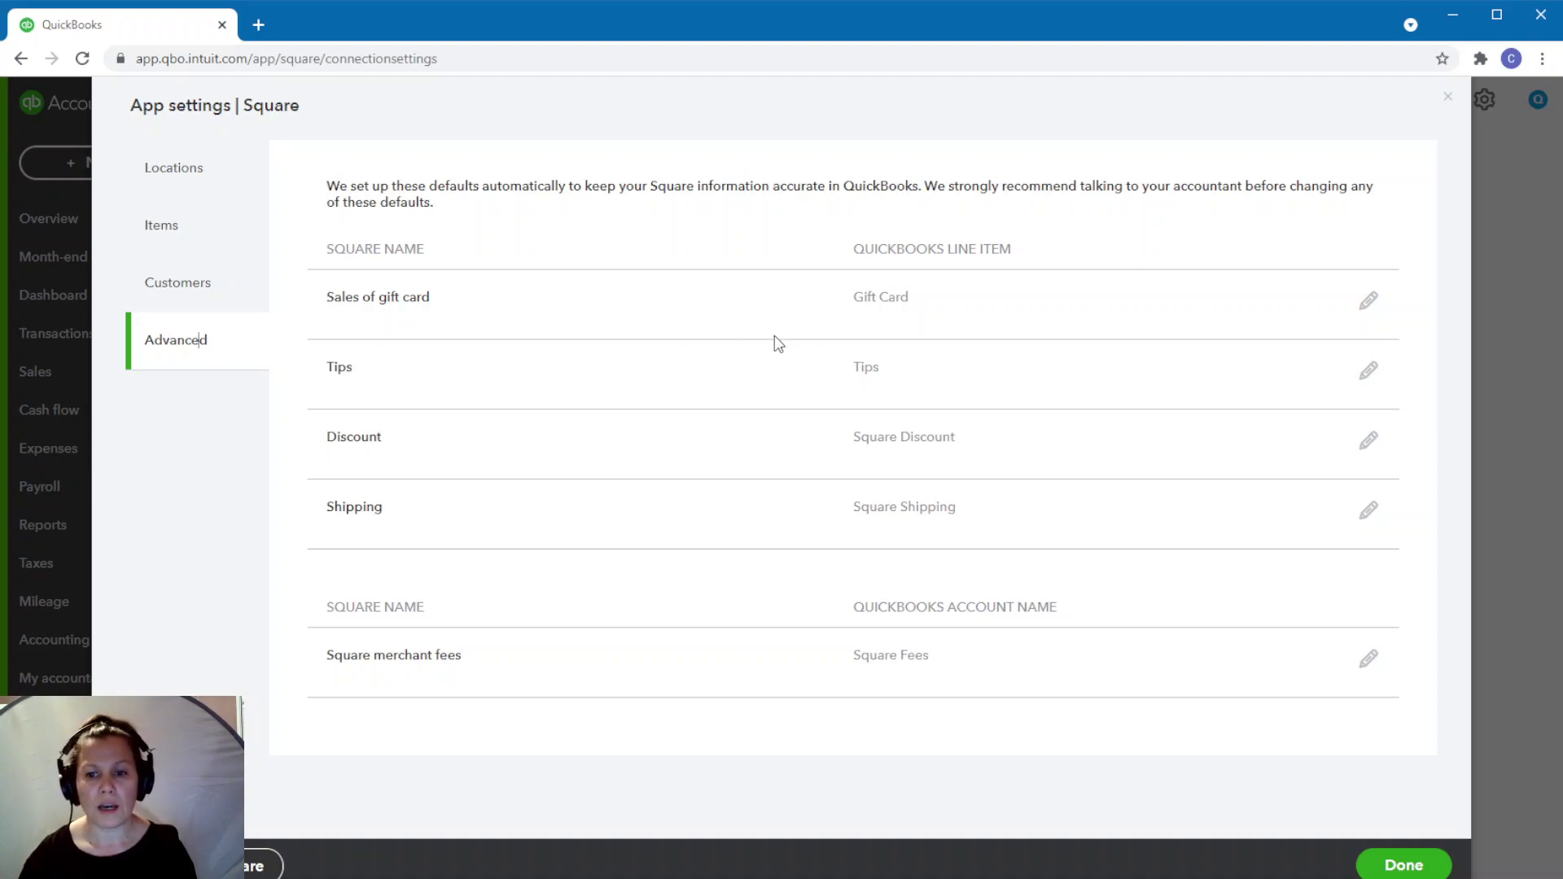
click(1368, 376)
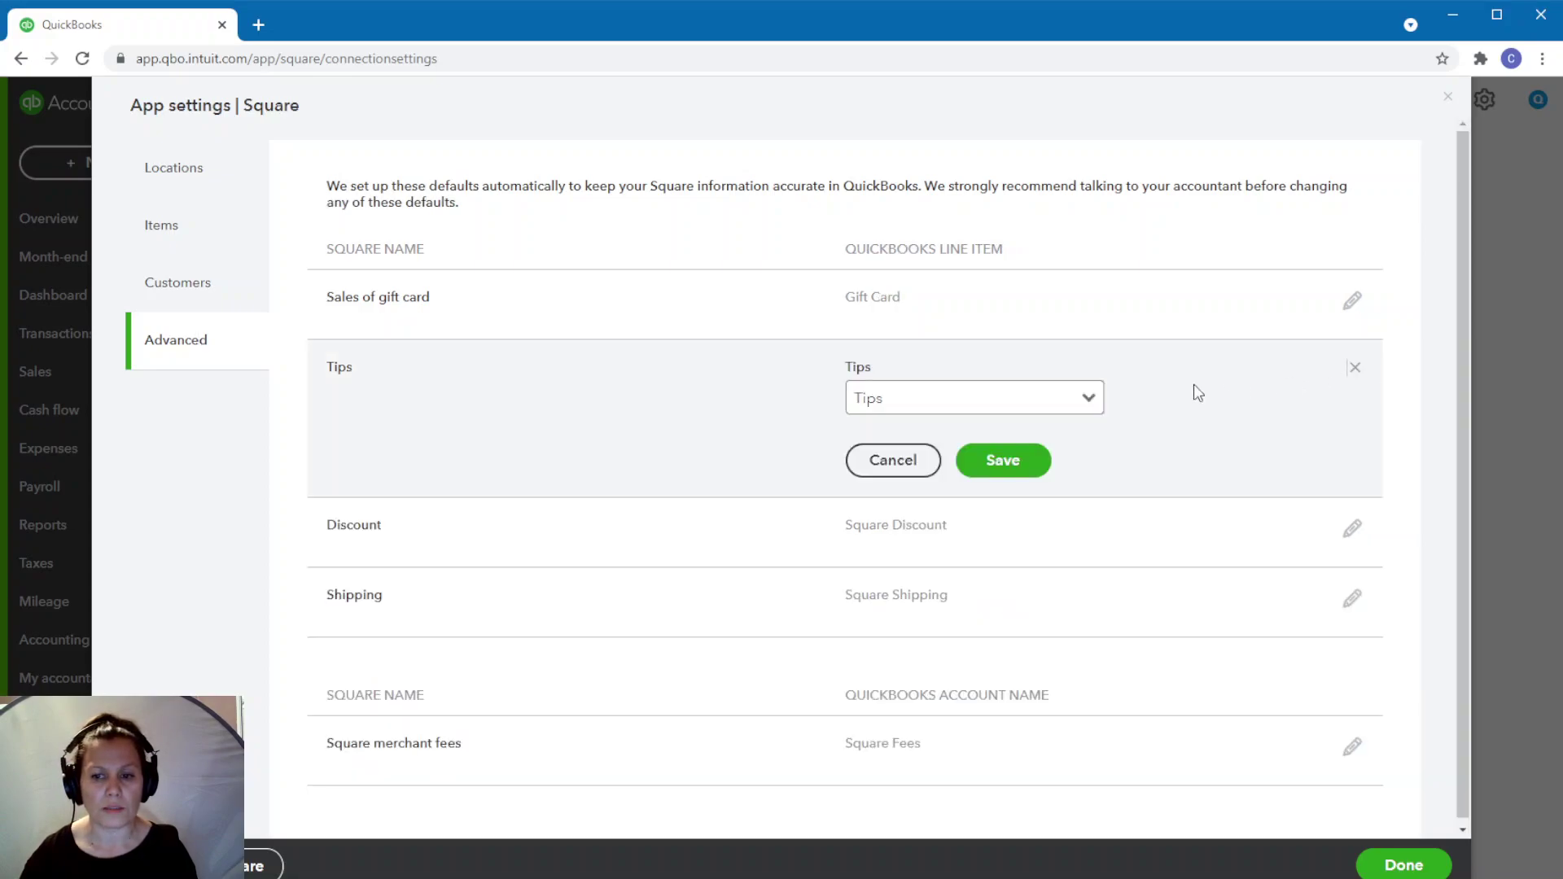
click(1091, 401)
click(1091, 401)
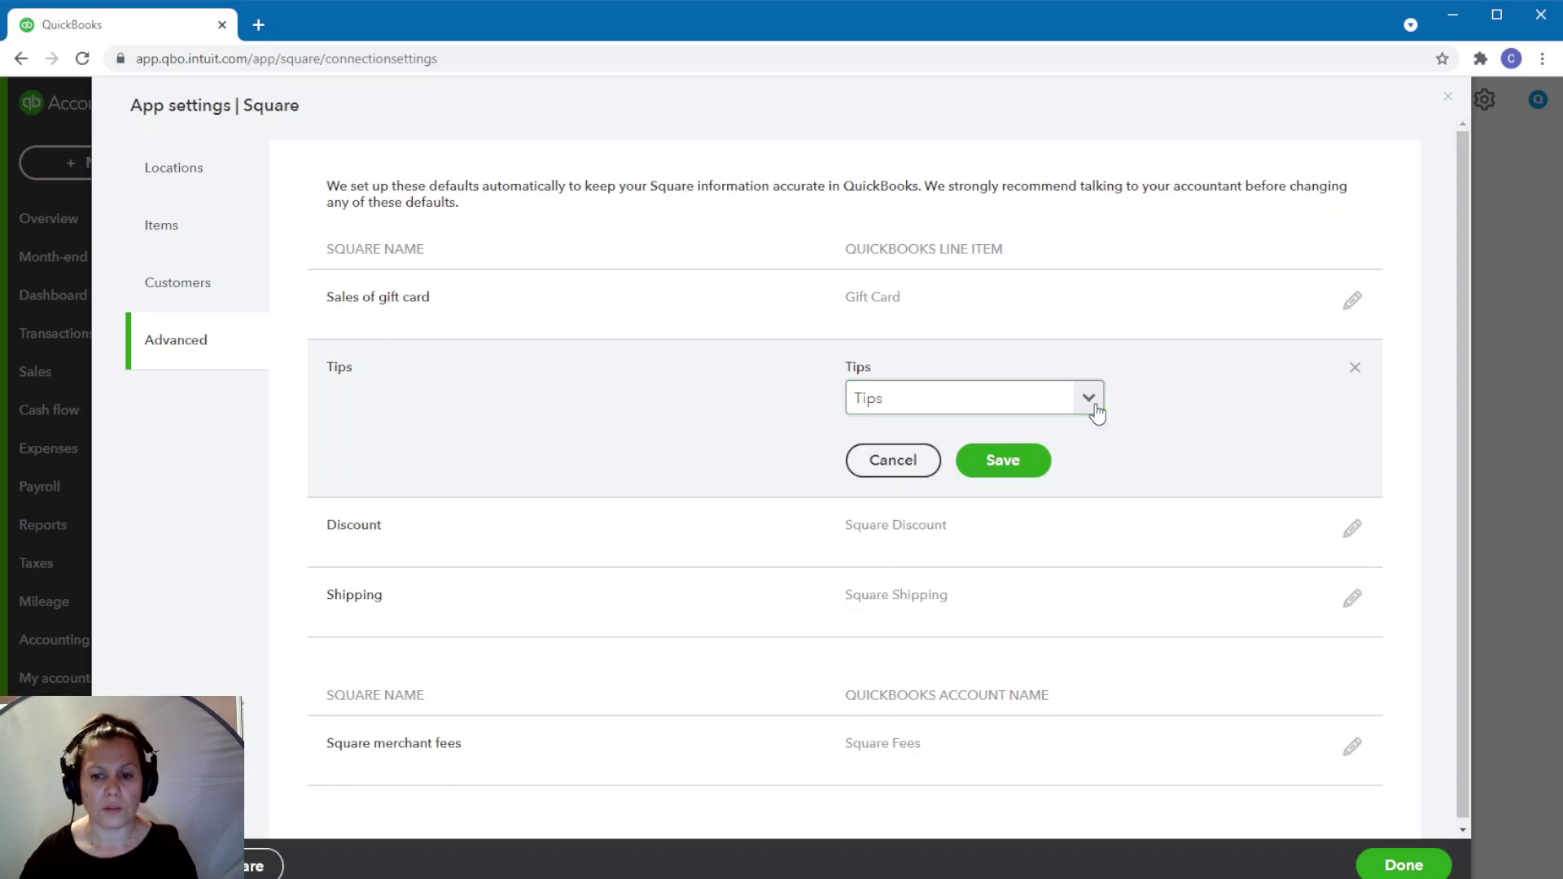
click(896, 463)
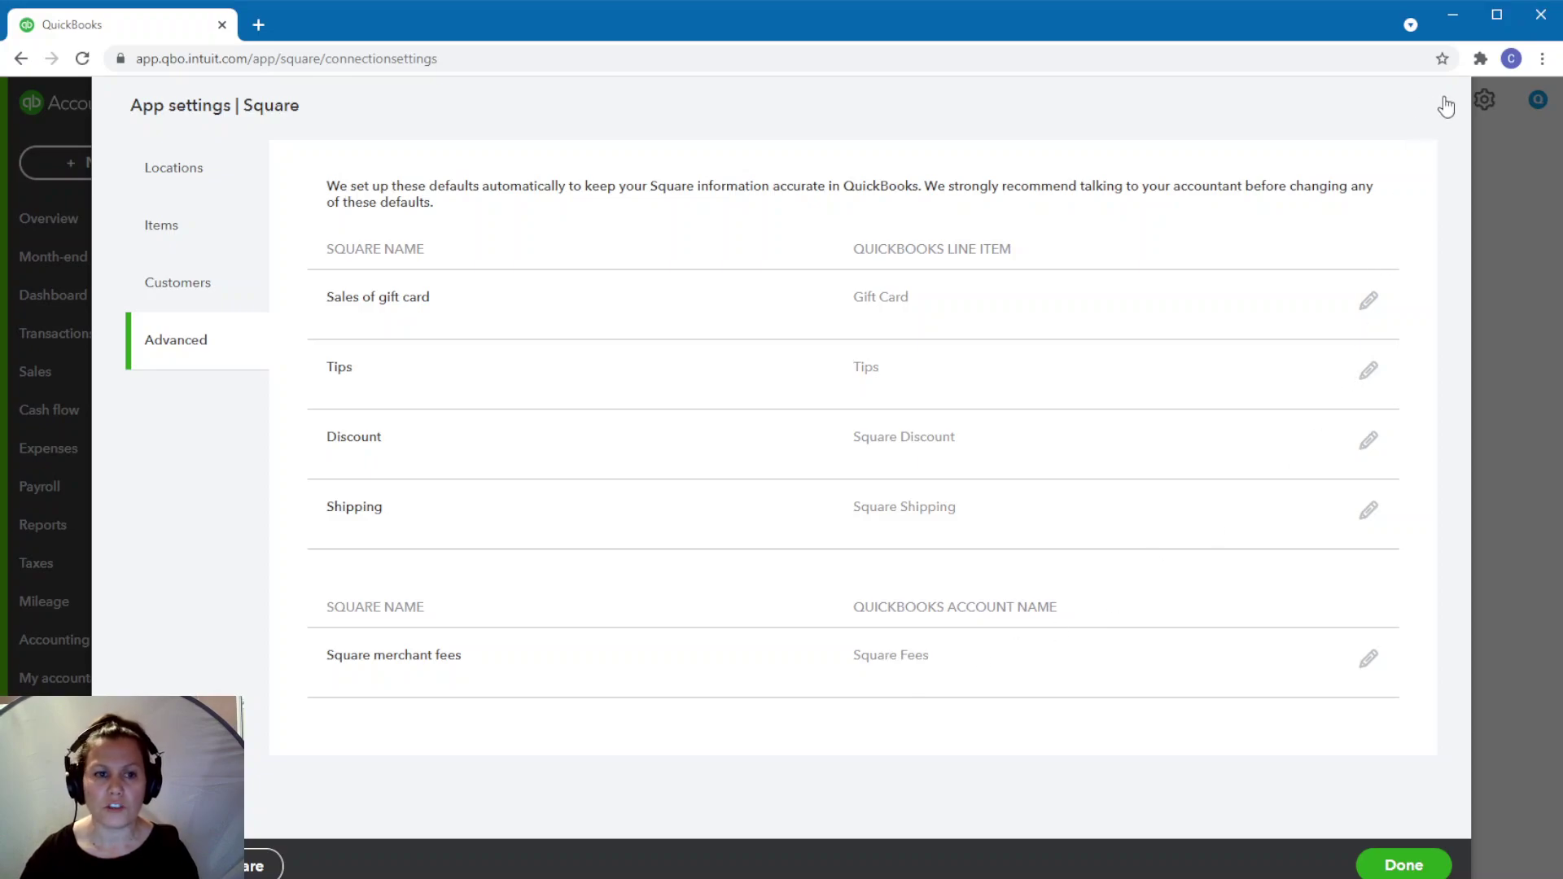
- Return to the location settings and review the transaction view and account fields in edit mode, leaving without saving
click(194, 175)
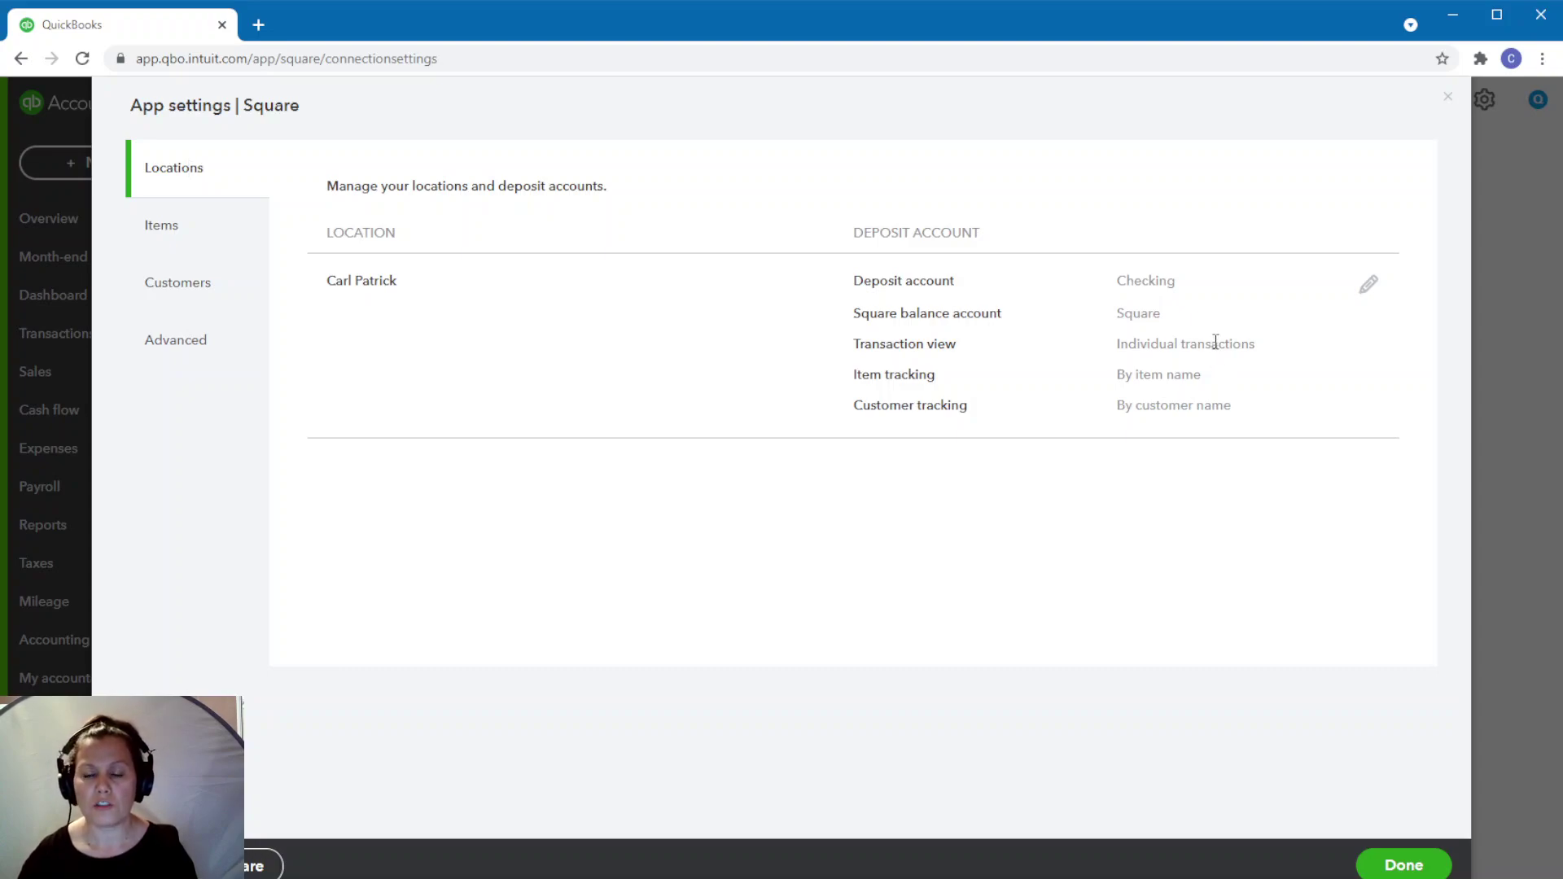
click(1367, 285)
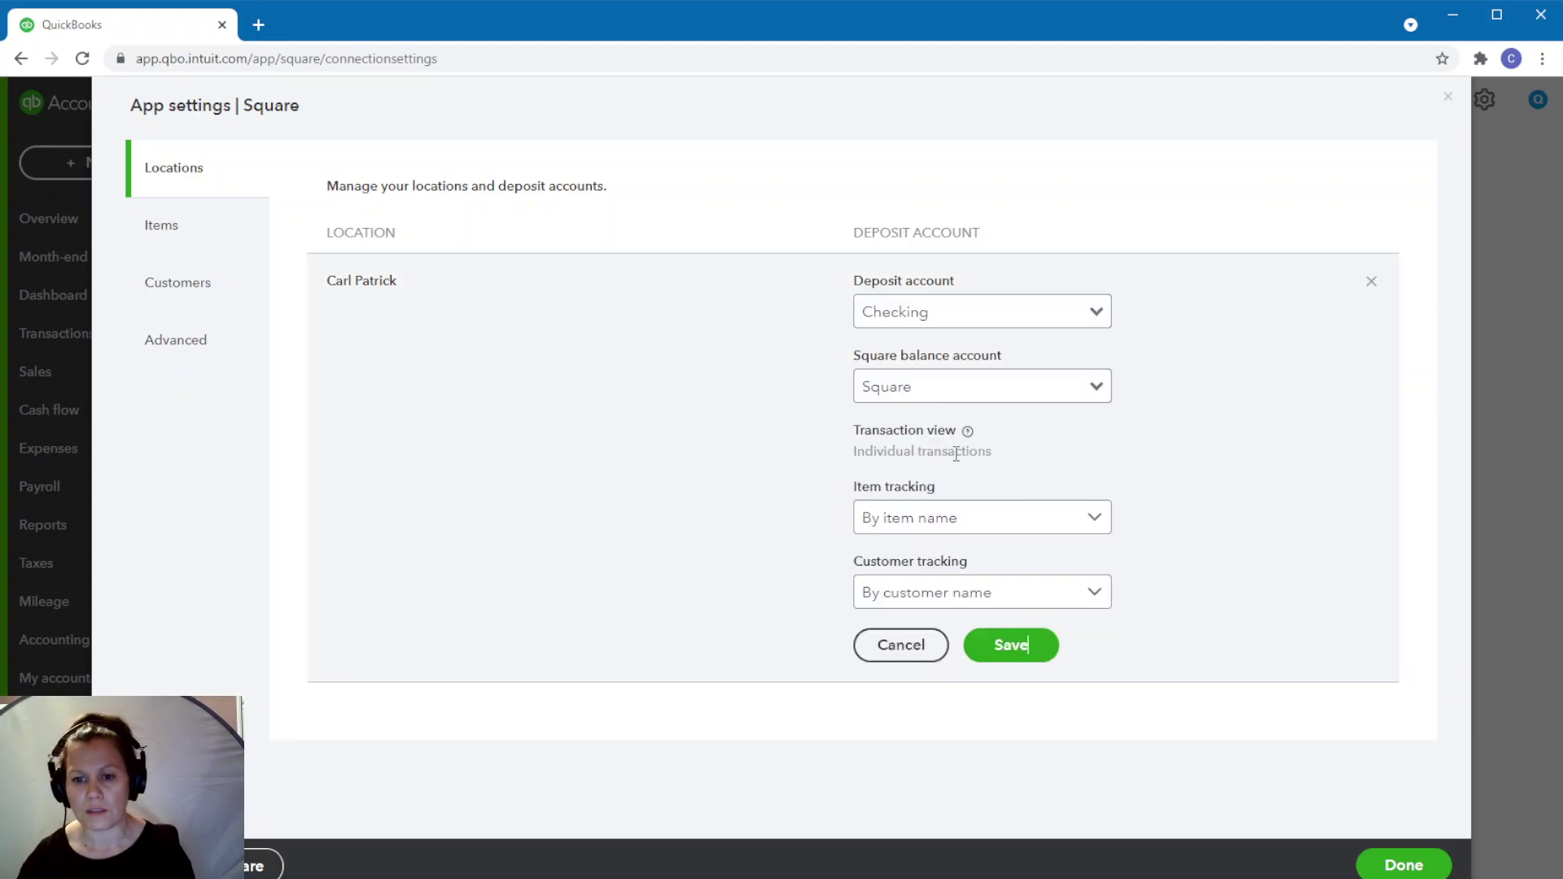
click(1371, 283)
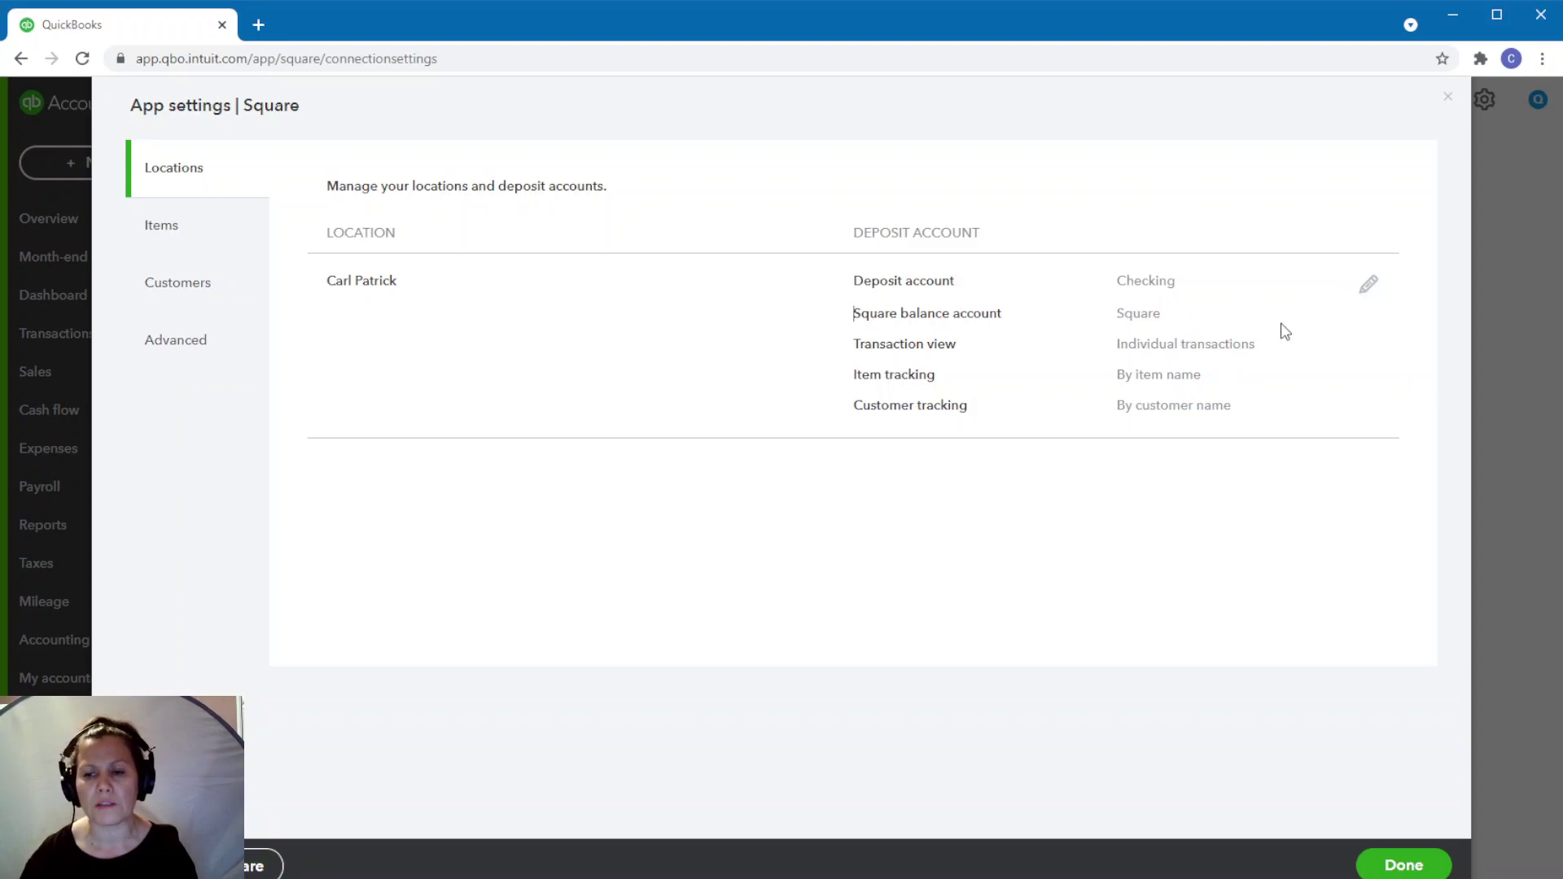
click(1369, 286)
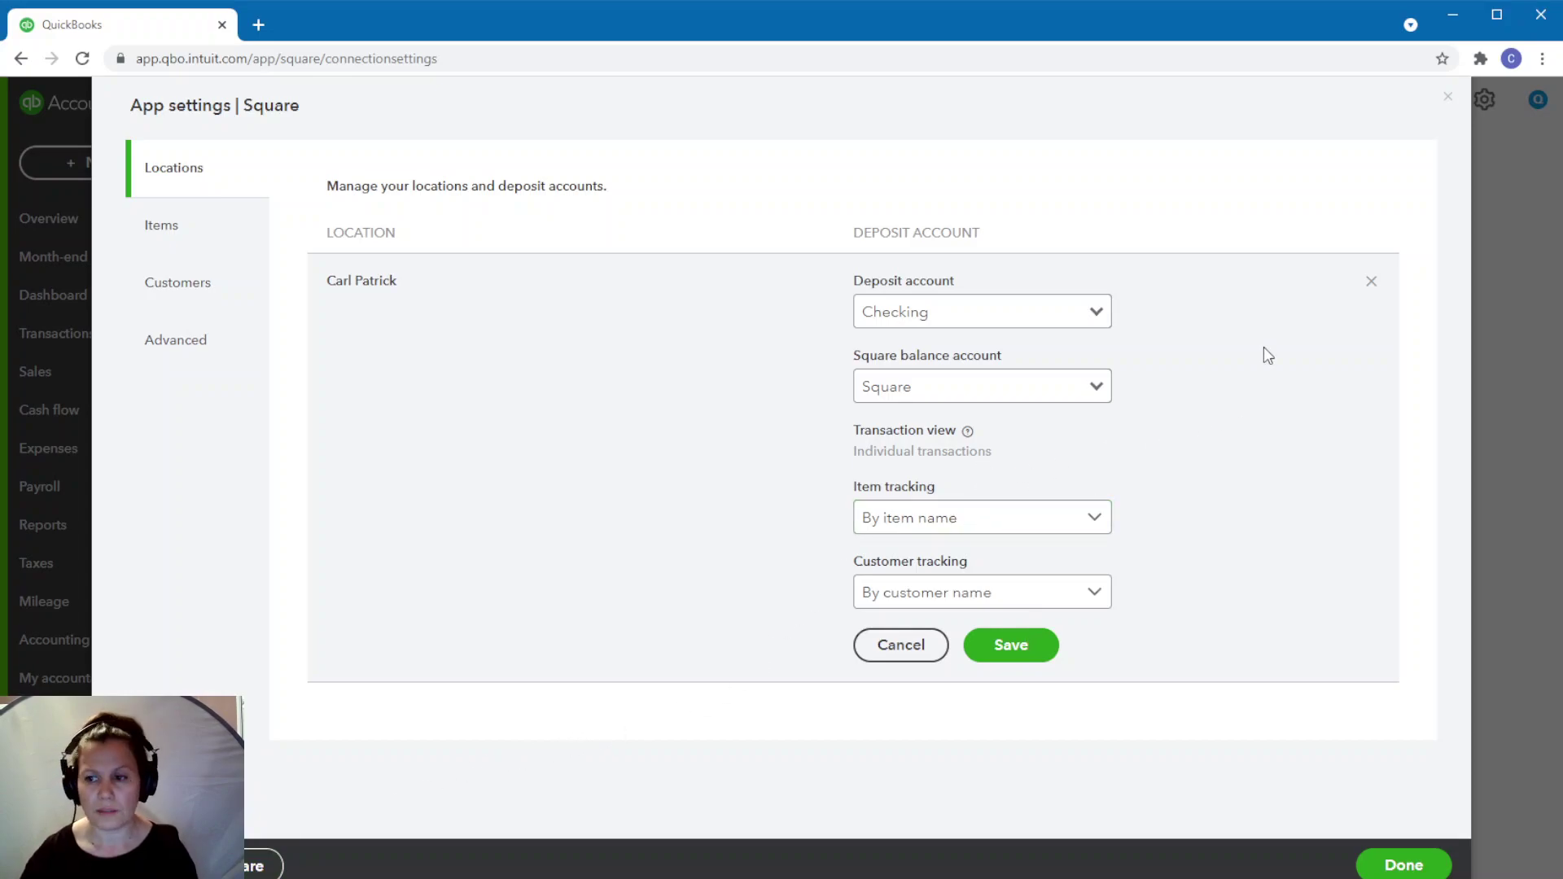
click(1370, 283)
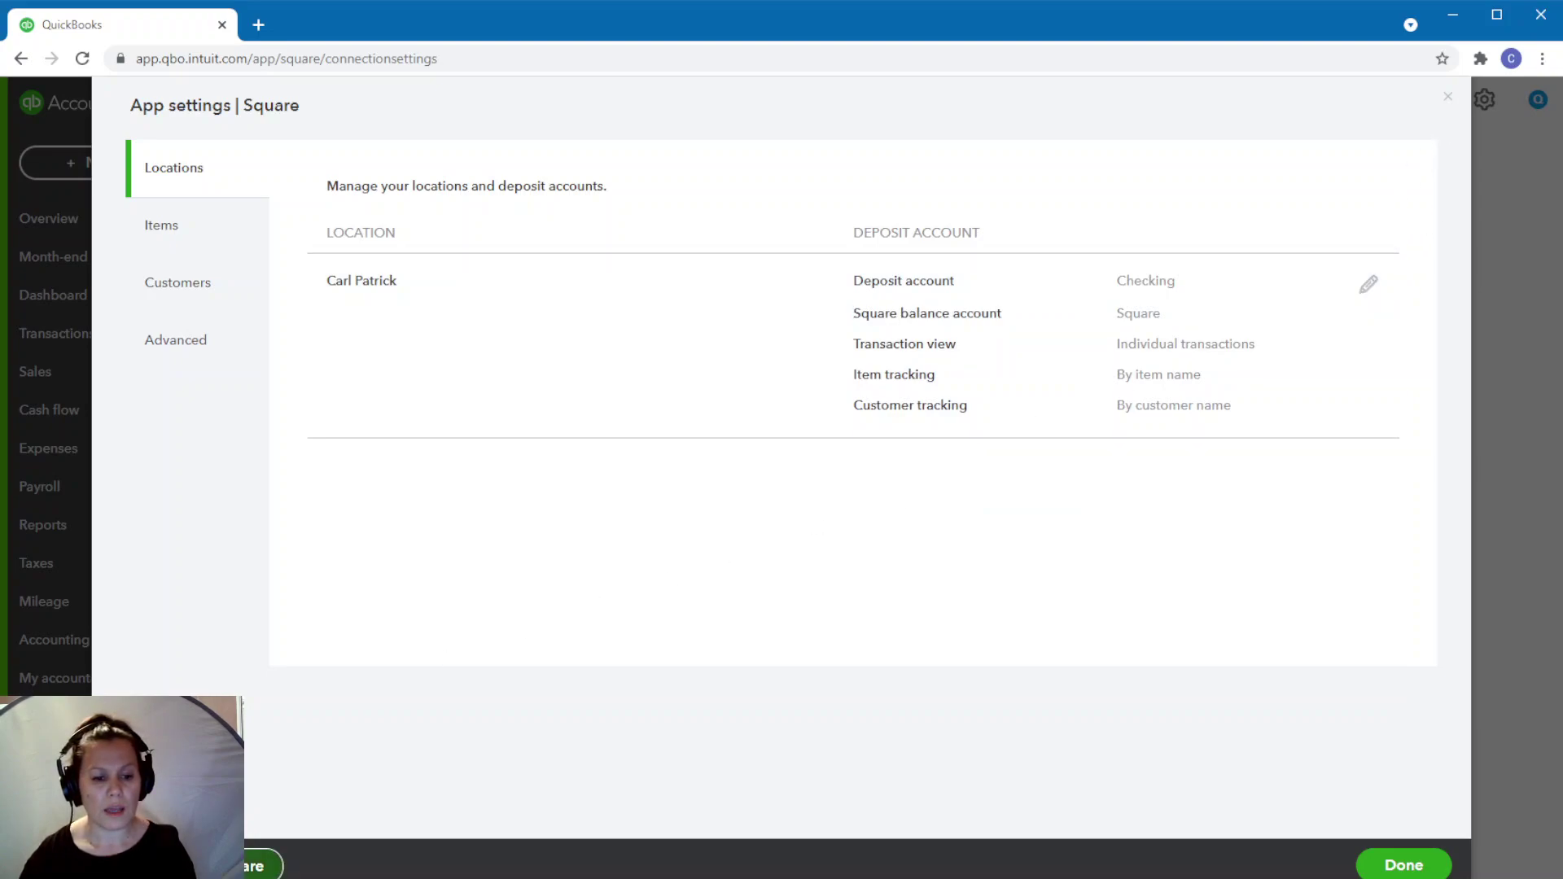
- Bring up the option to disconnect Square, cancel it, and finish with the app settings
click(262, 864)
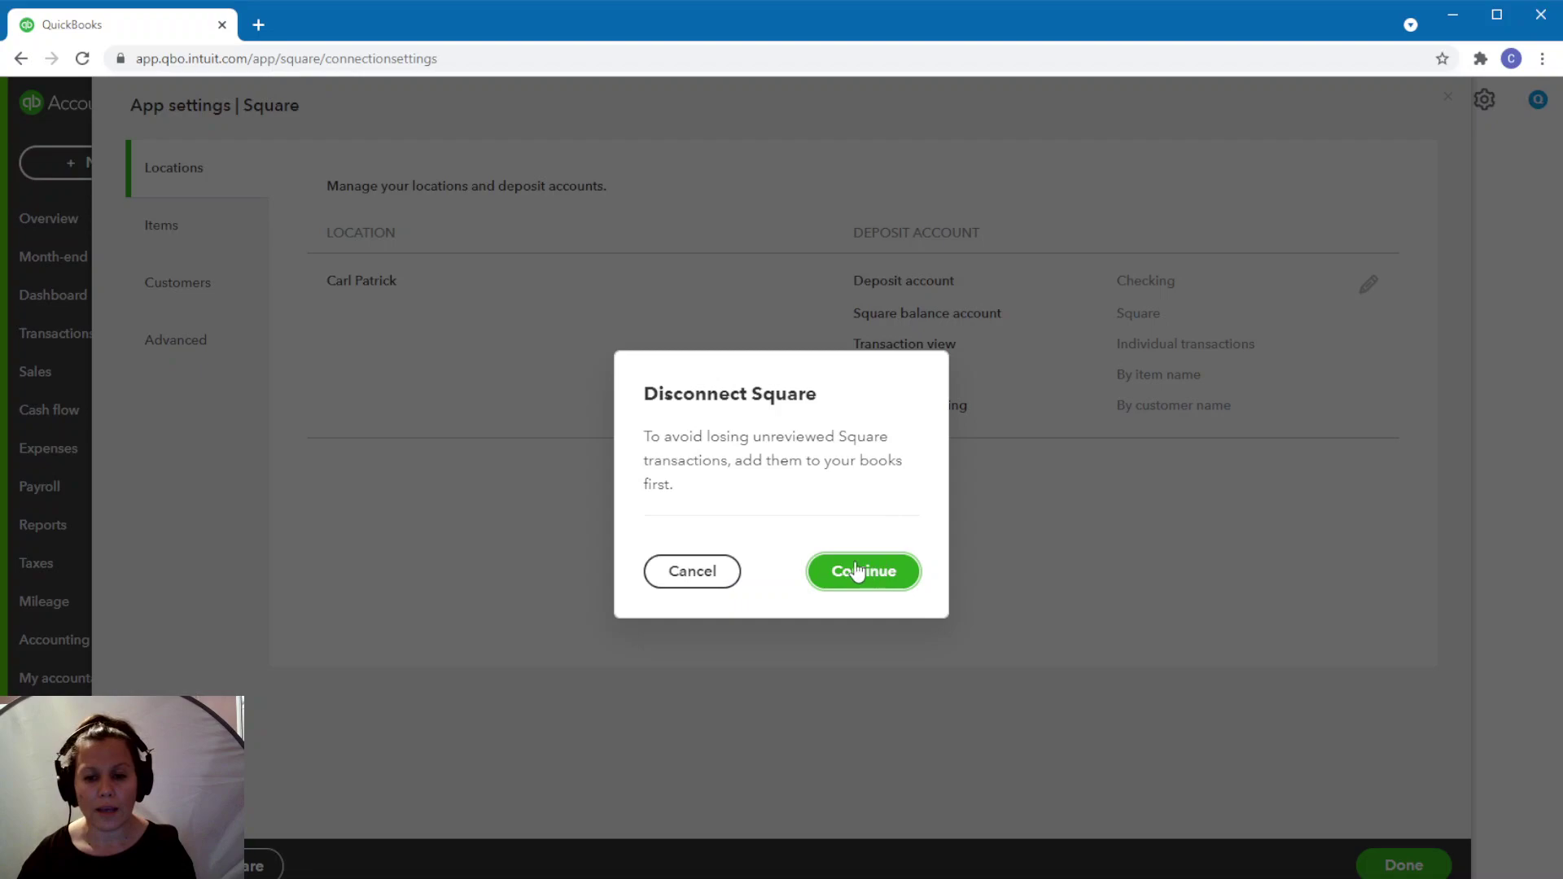
click(706, 569)
click(1383, 853)
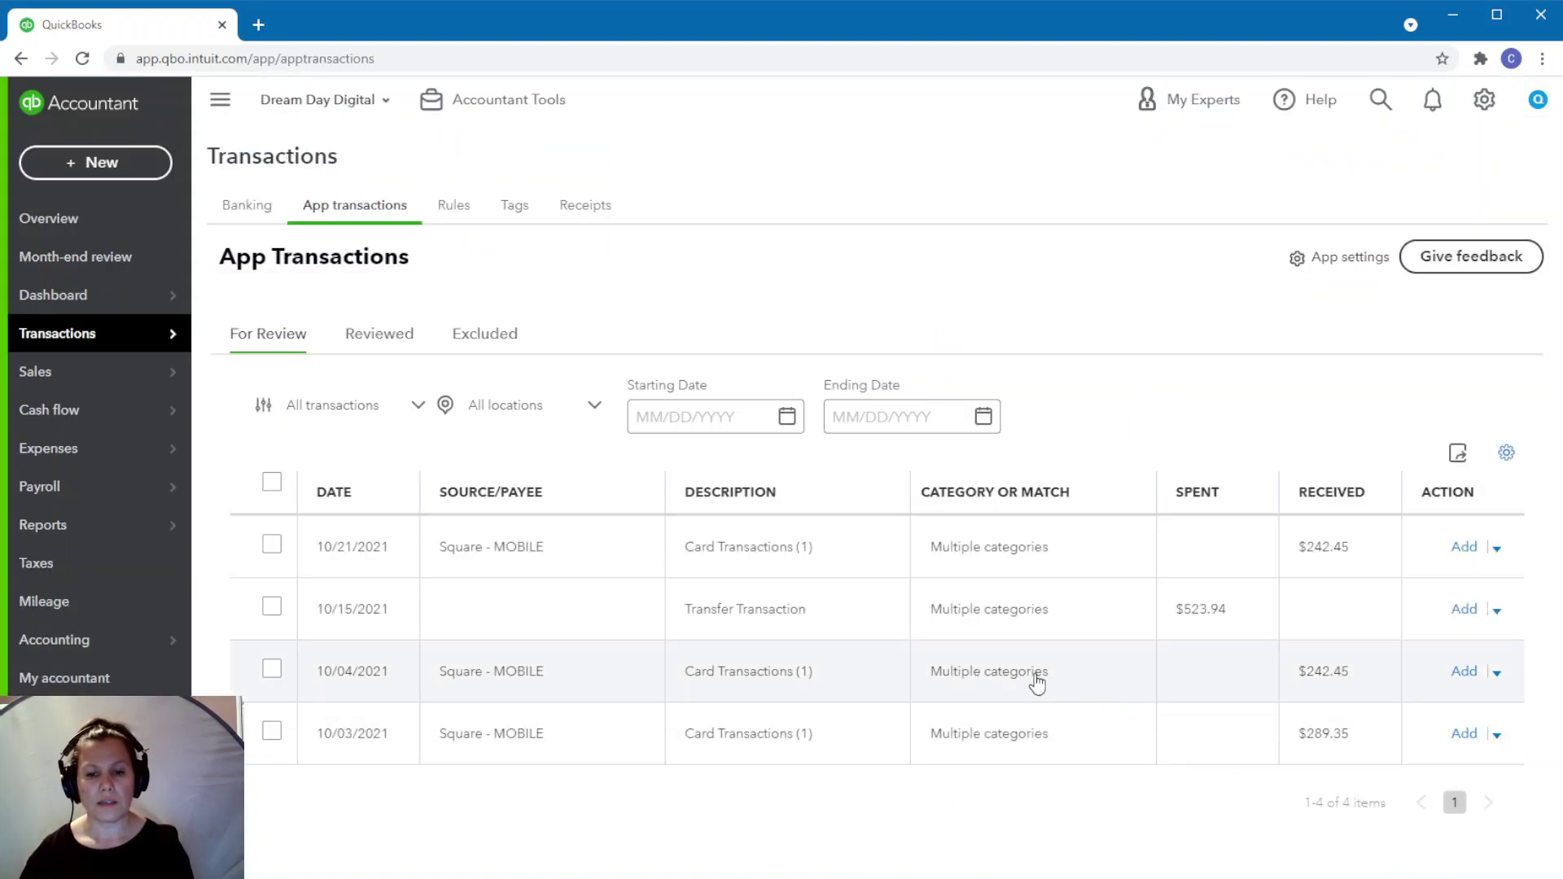
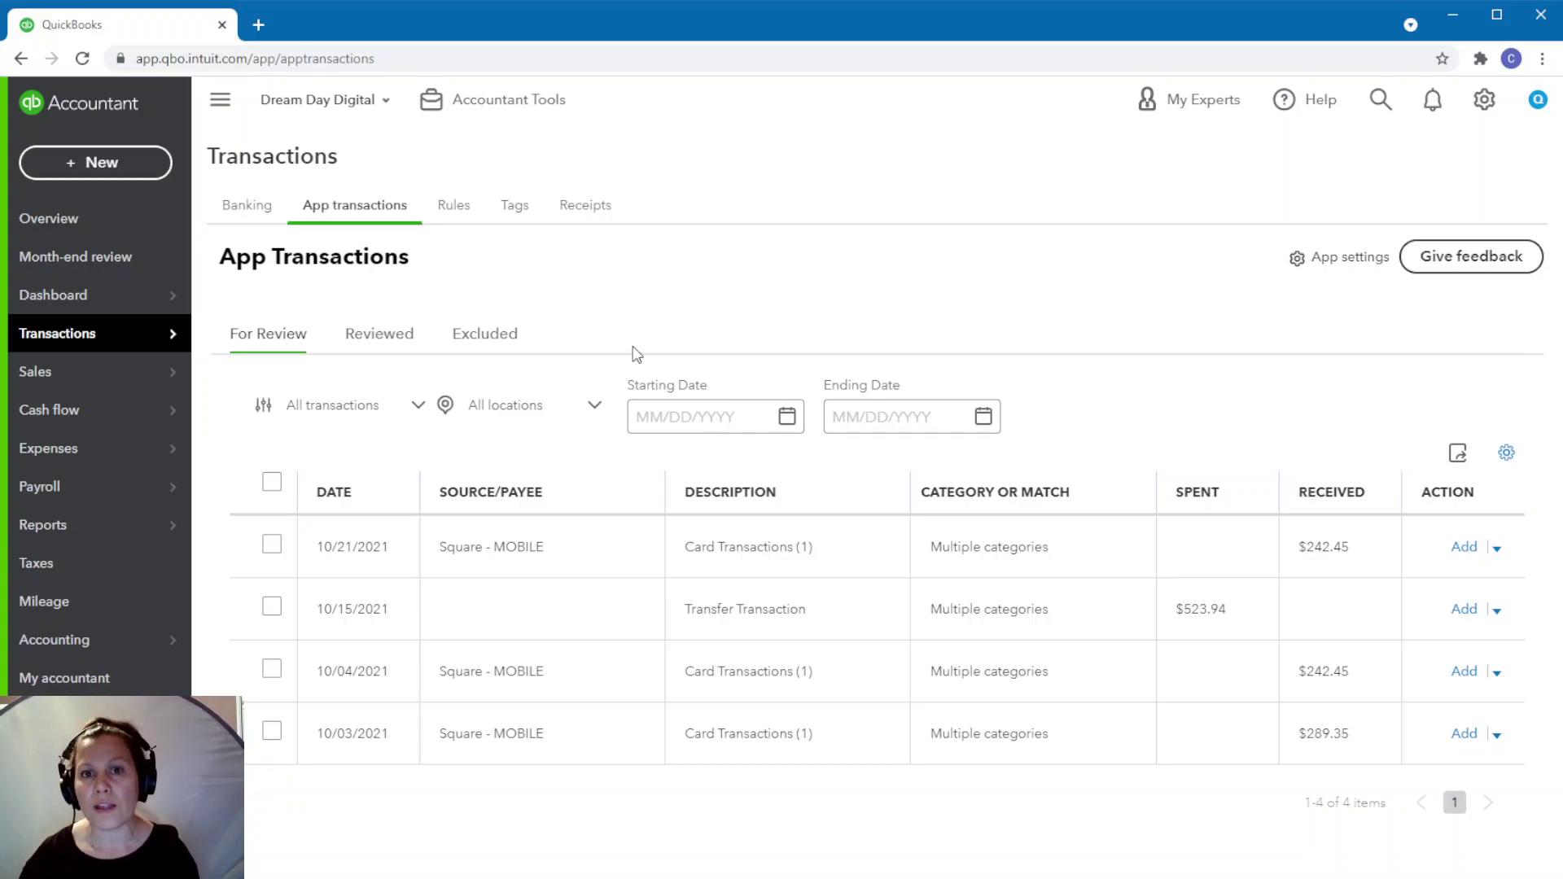
- Open the bank transactions awaiting review for the Checking account
click(256, 216)
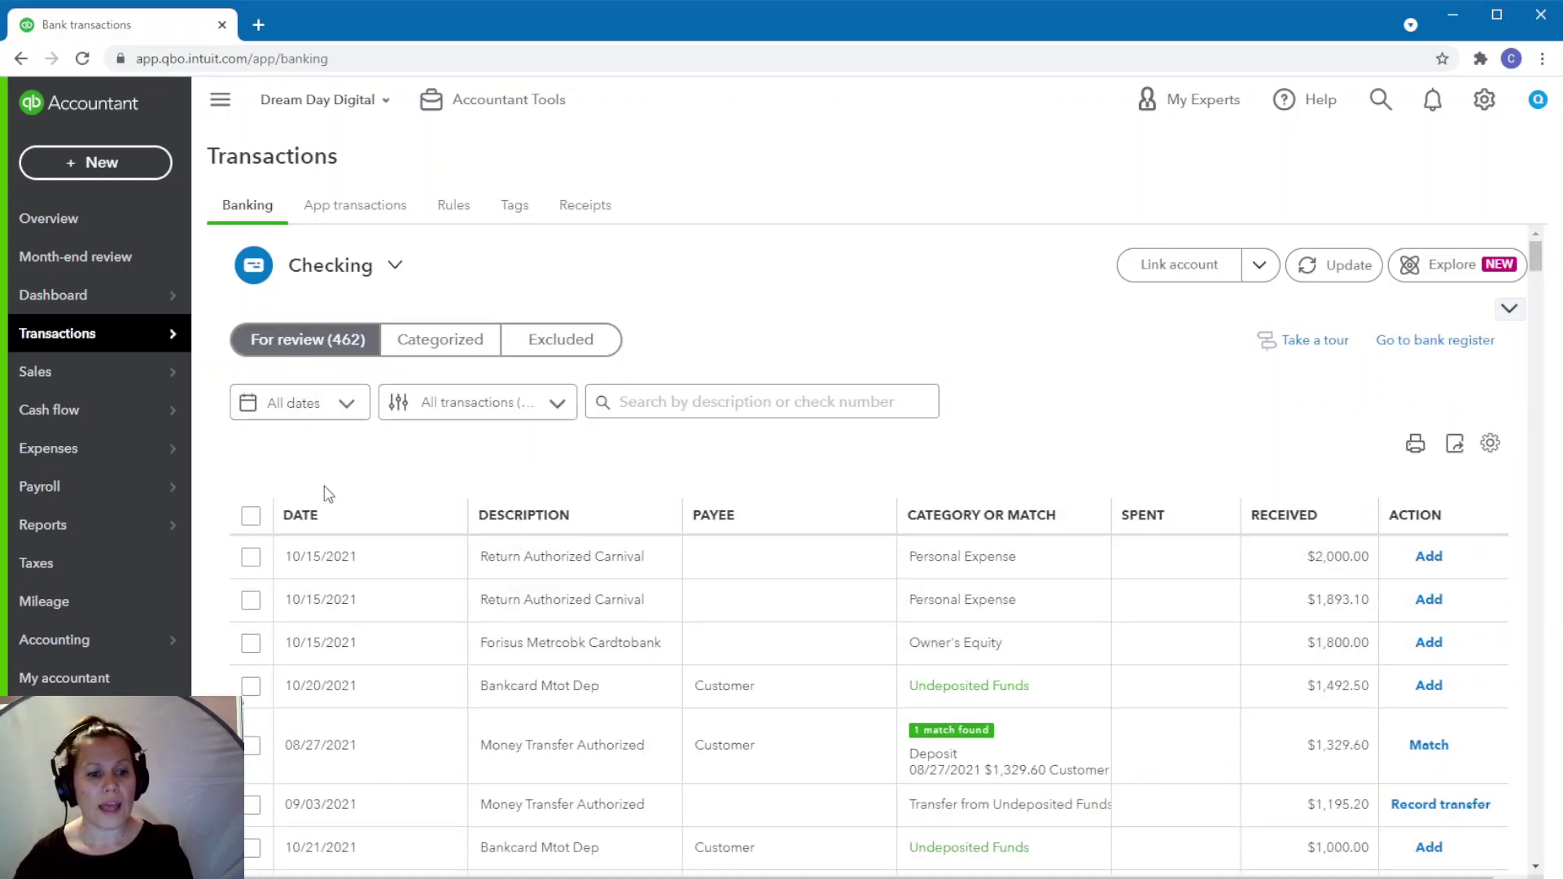
- Select the $2,000.00 Return Authorized Carnival bank transaction to view its batch actions, and open the app transactions without applying any
click(250, 562)
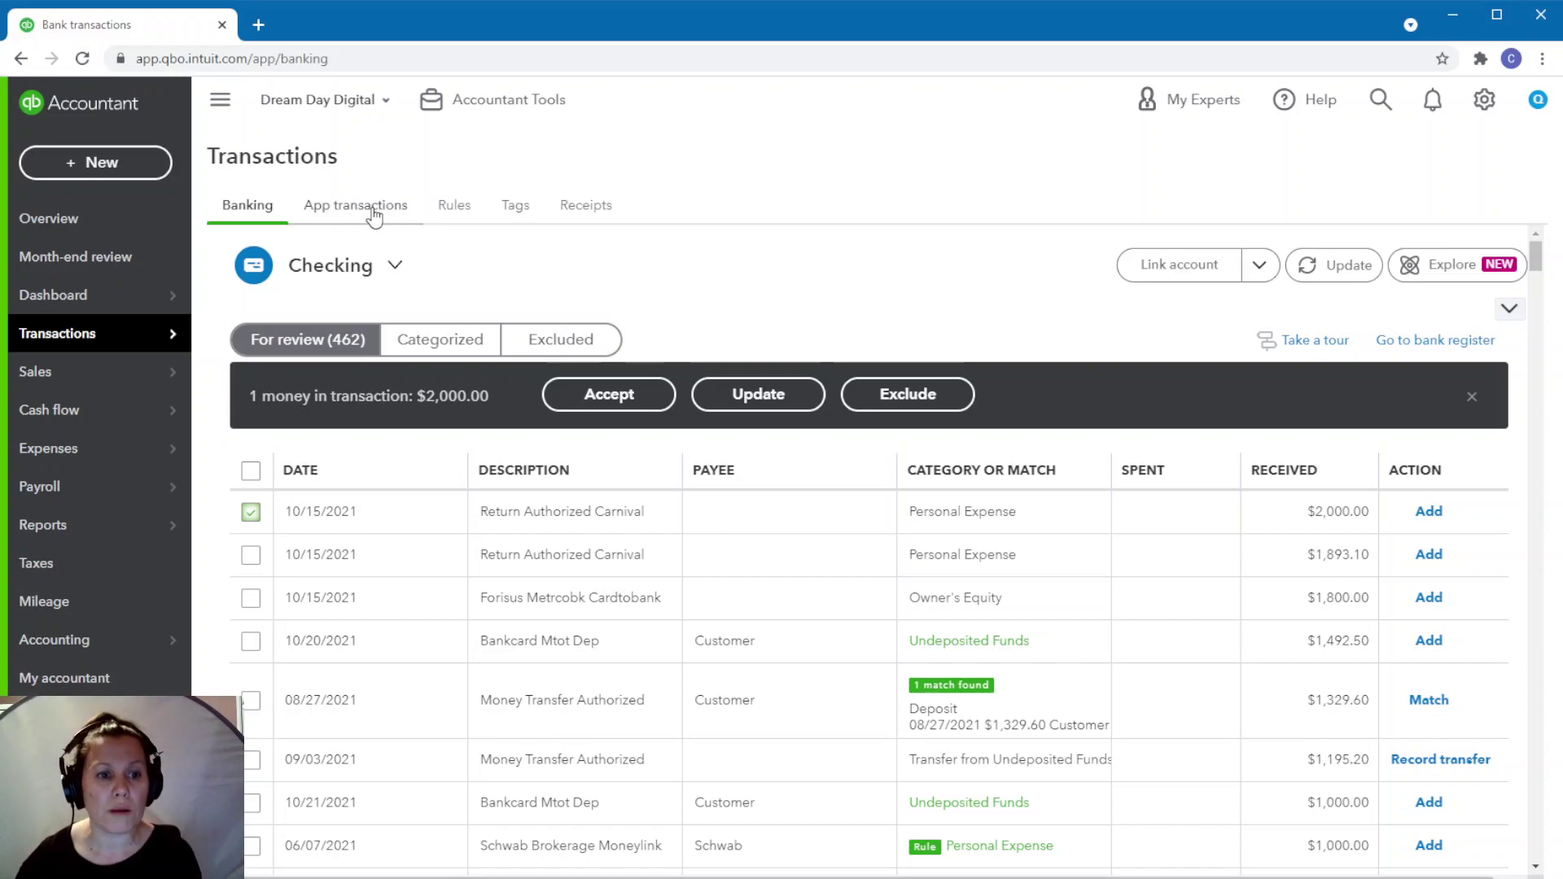
mouse_move(122, 345)
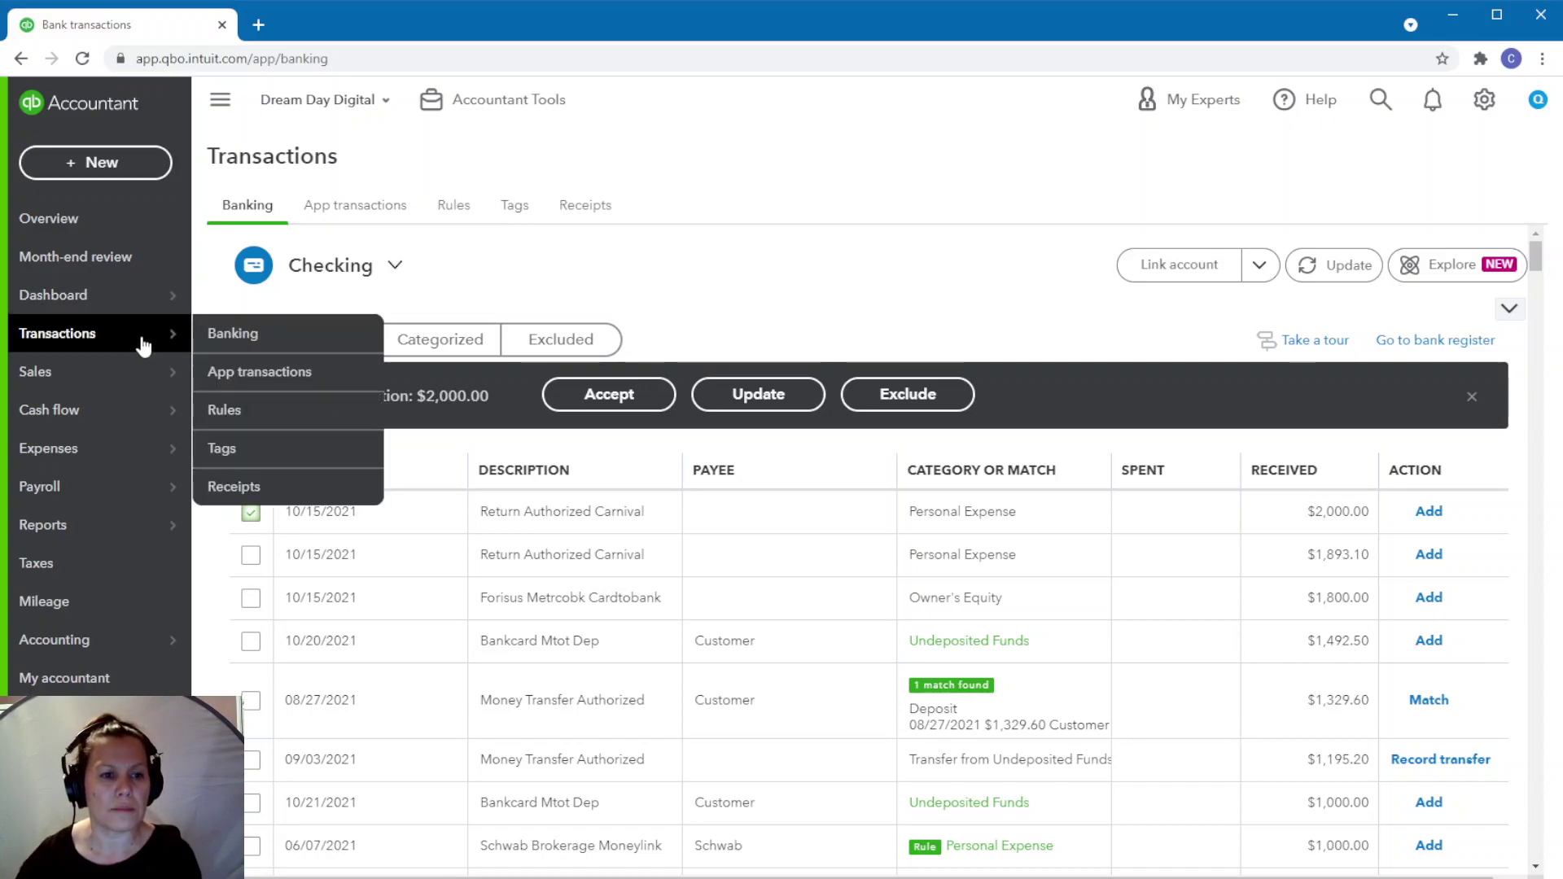
click(251, 380)
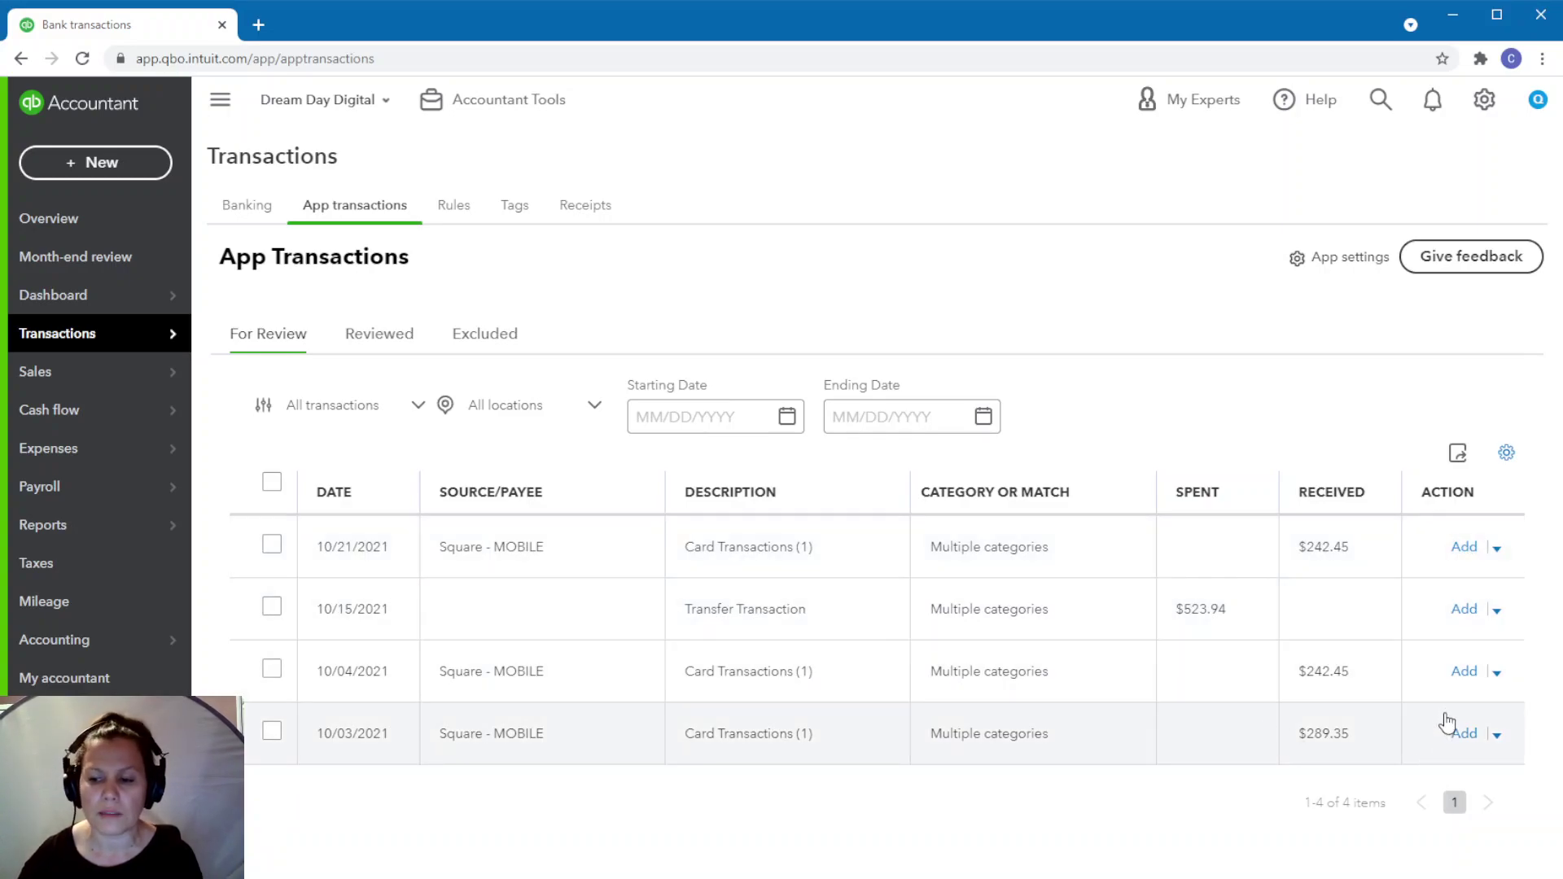
- Add the Square card transactions dated 10/21, 10/04 and 10/03/2021 and the 10/15/2021 transfer from the app transactions awaiting review
click(1464, 548)
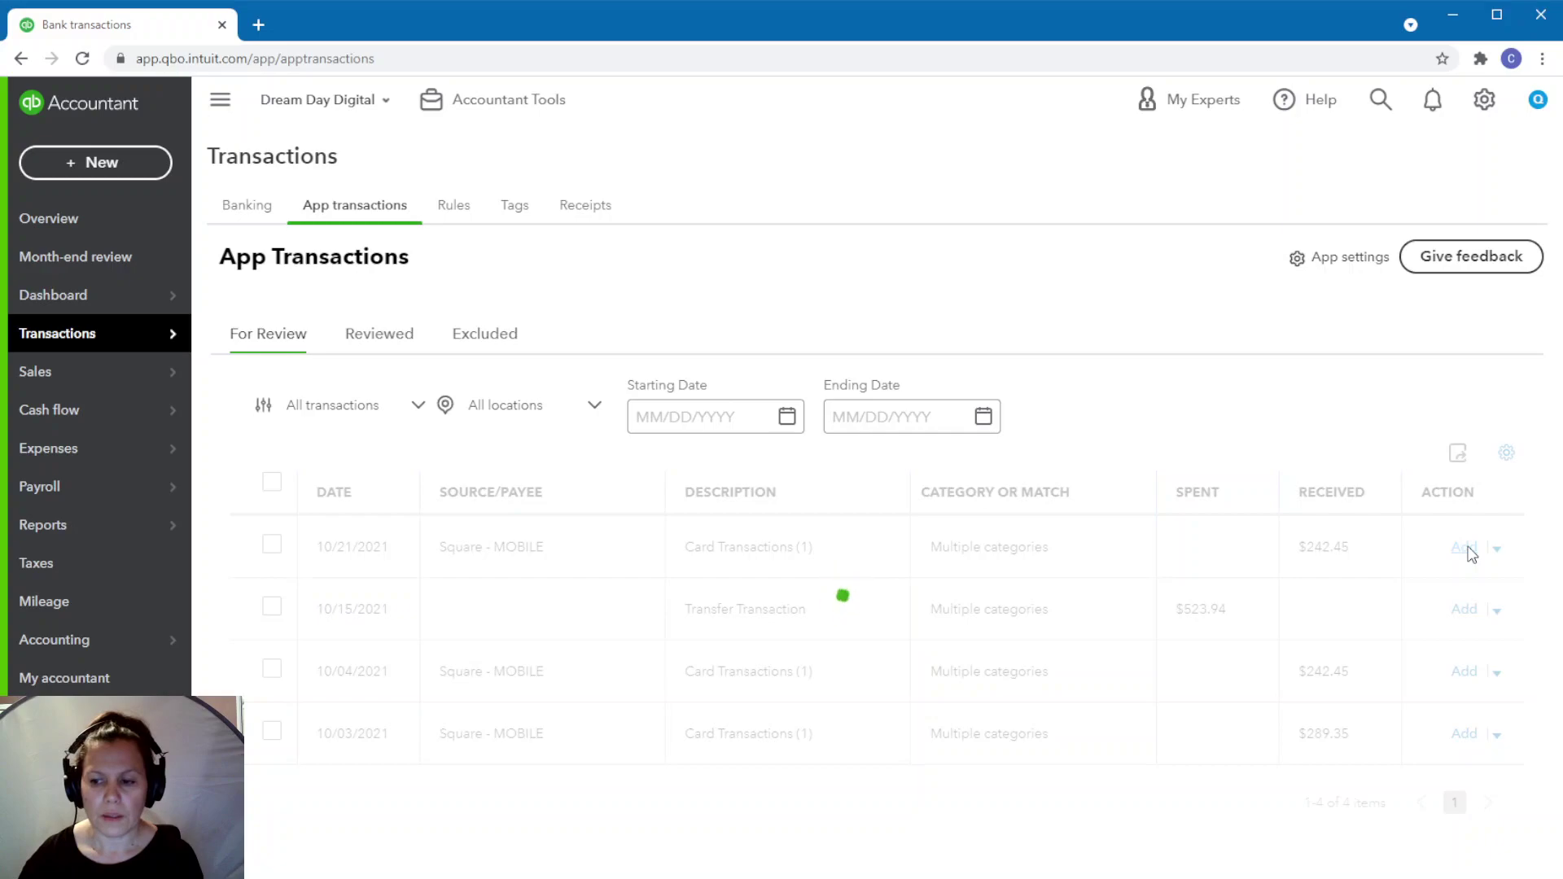
click(1465, 548)
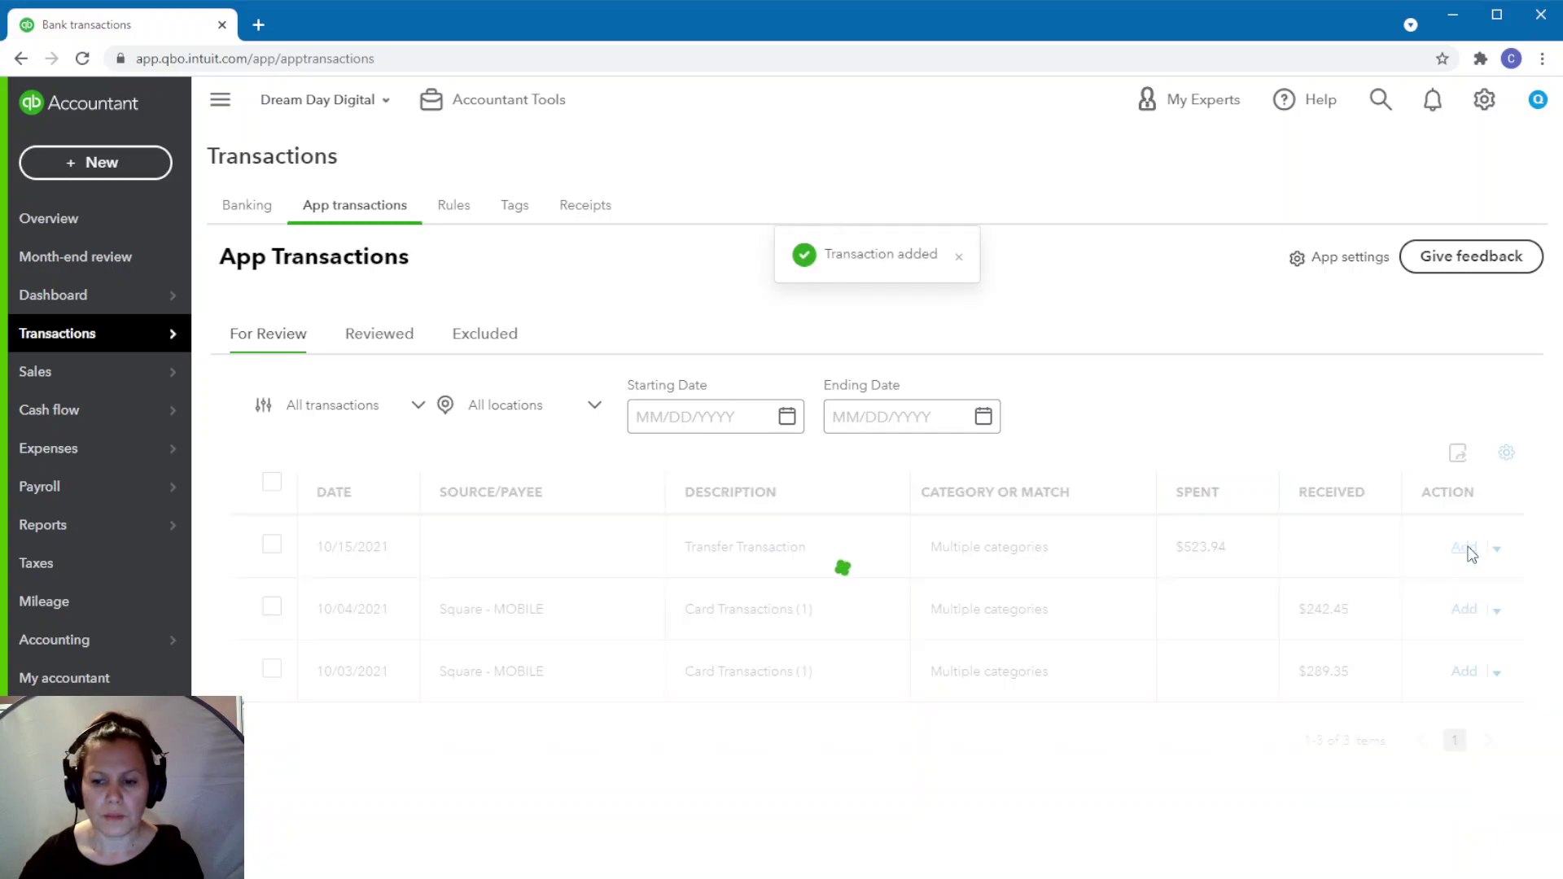
click(1466, 552)
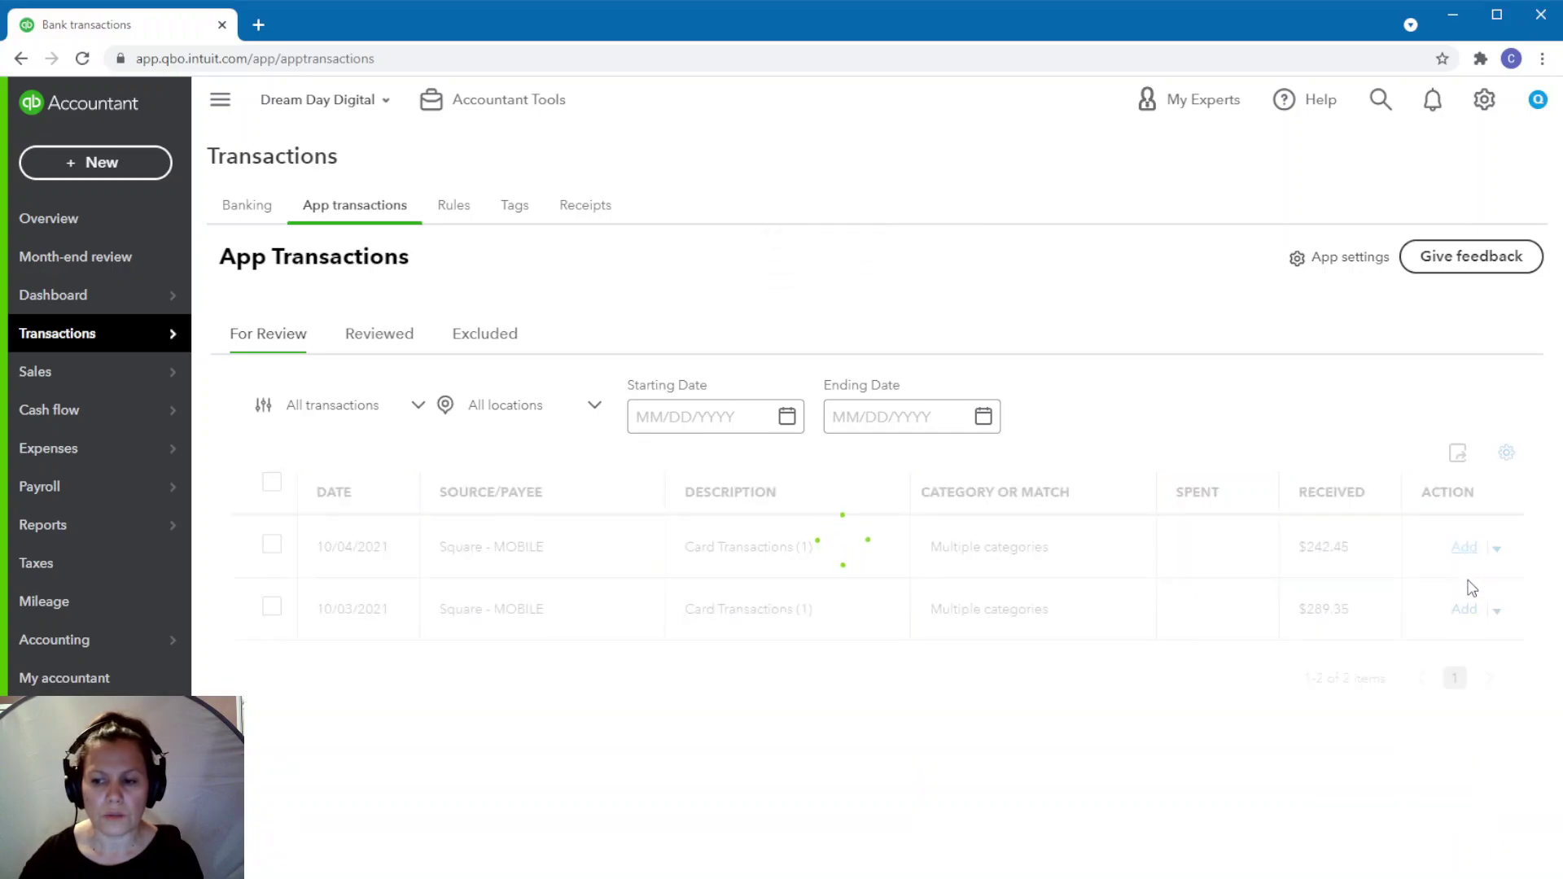
click(1465, 548)
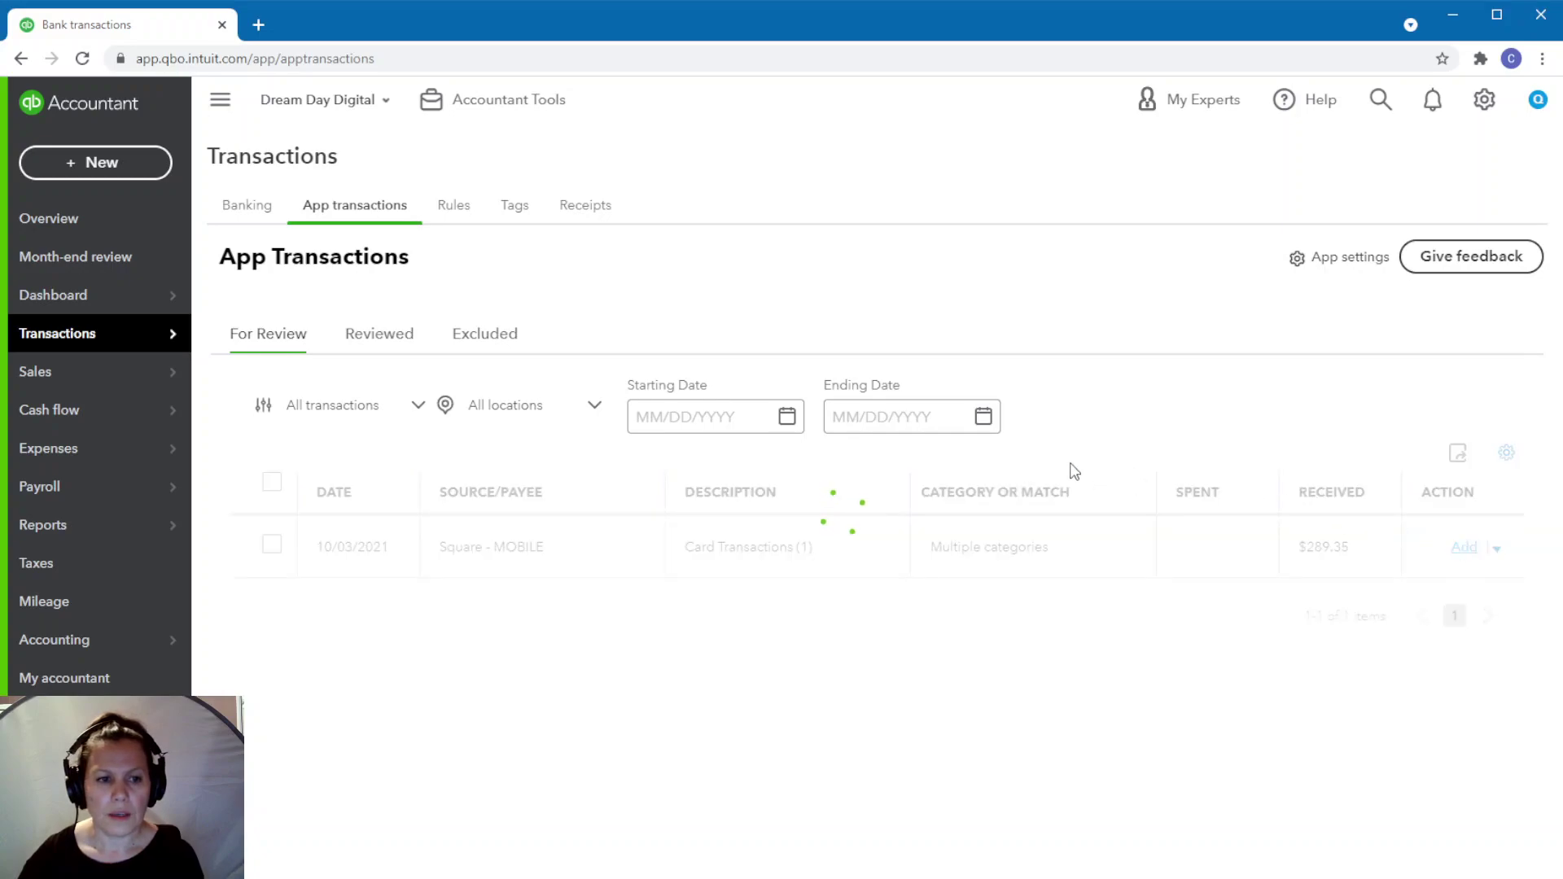
- Match the 10/15/2021 Rtp Square Ref bank transaction of $523.94 in the Checking account to its suggested transfer
click(243, 208)
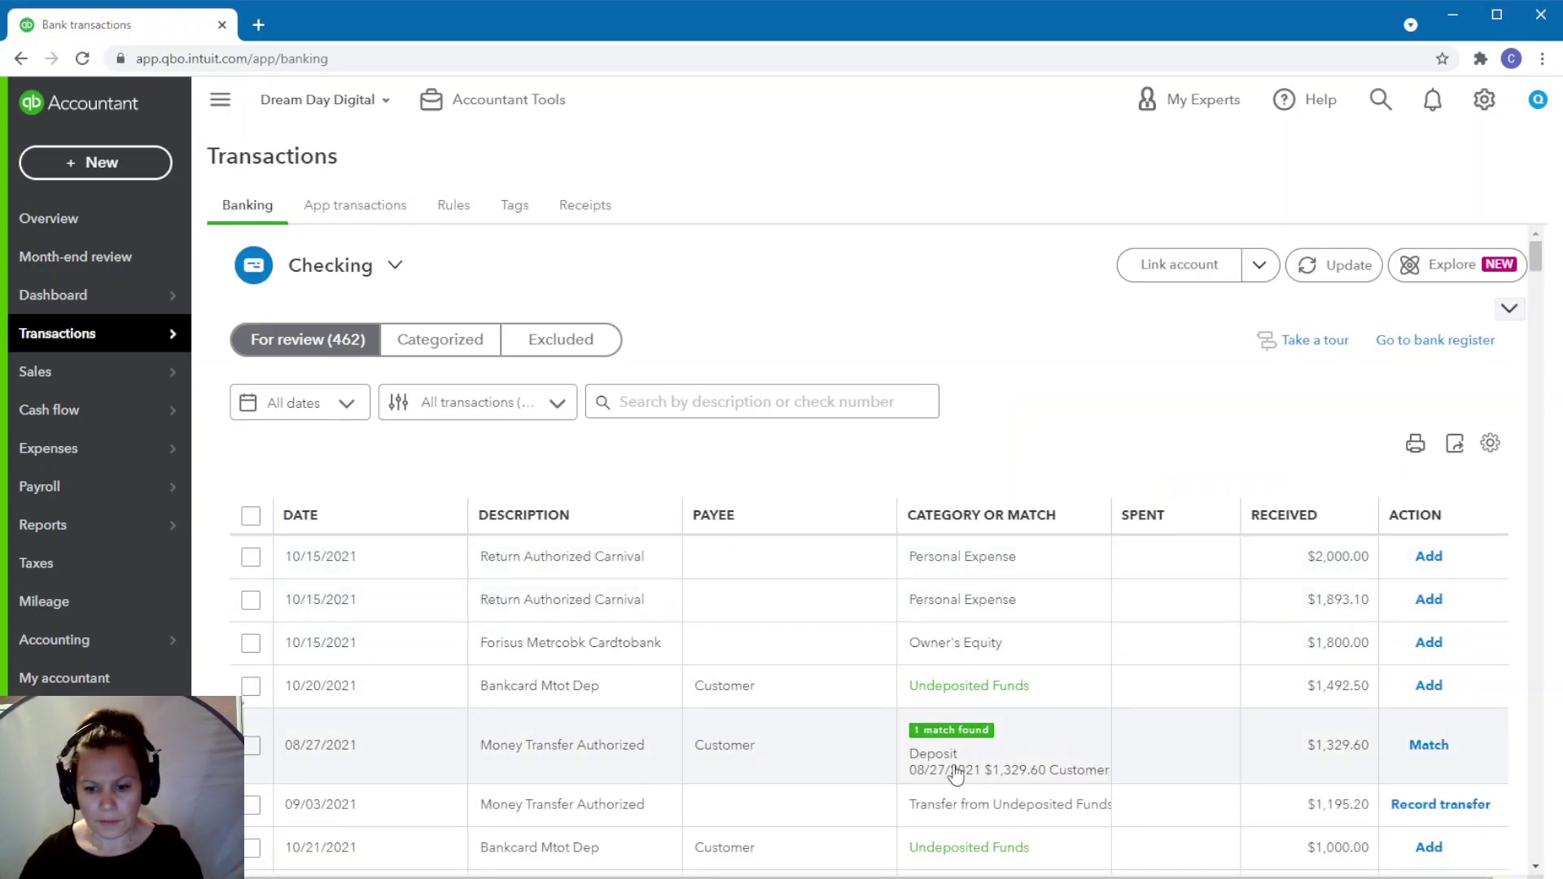
scroll(1404, 685, down, 2)
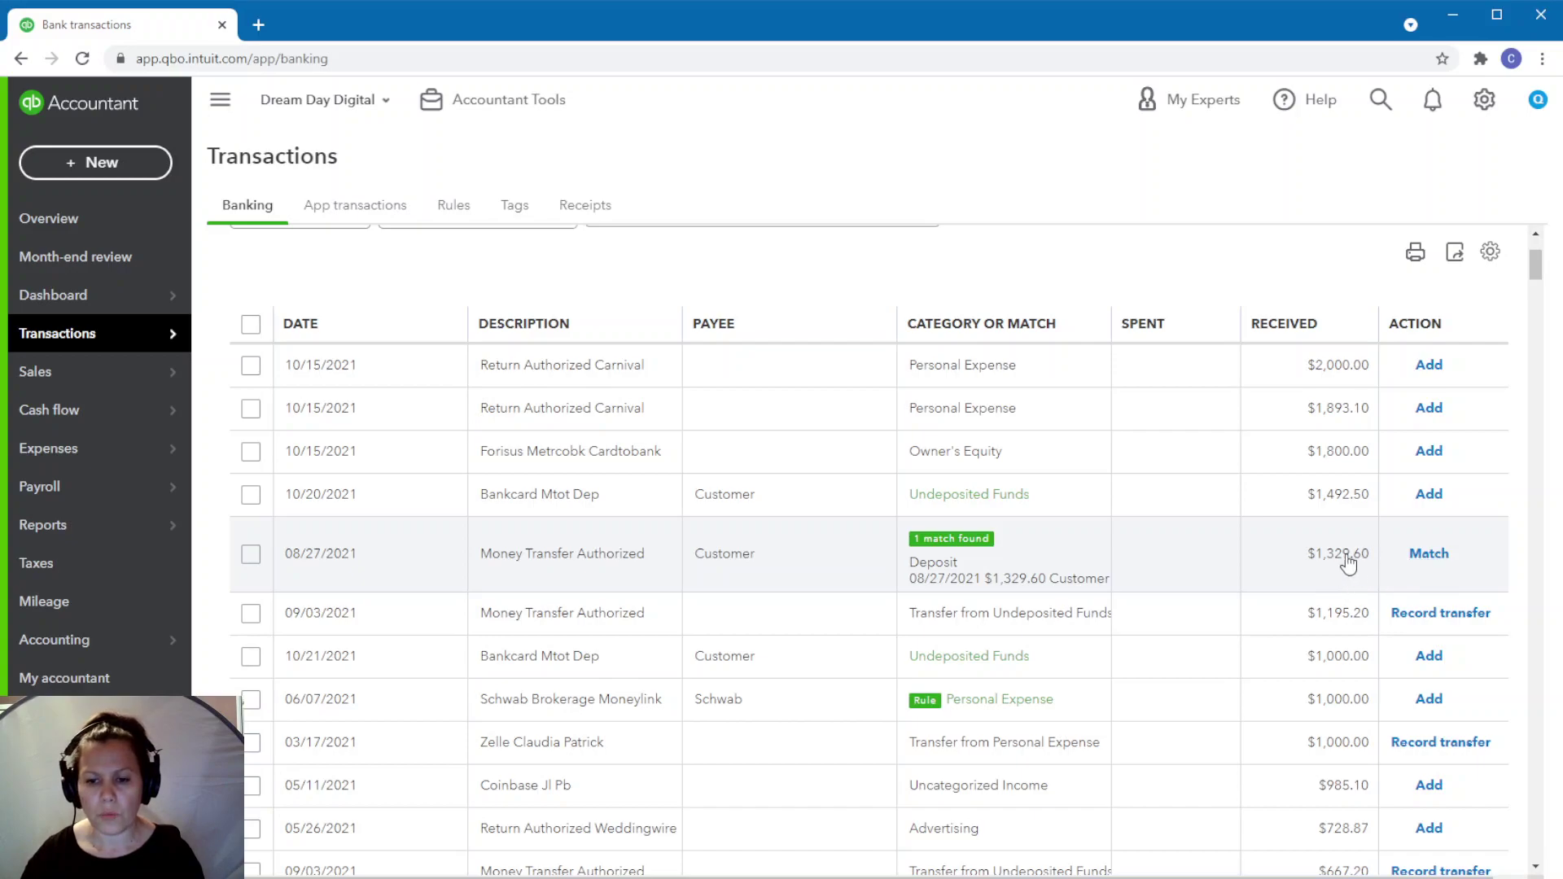
scroll(1349, 561, down, 4)
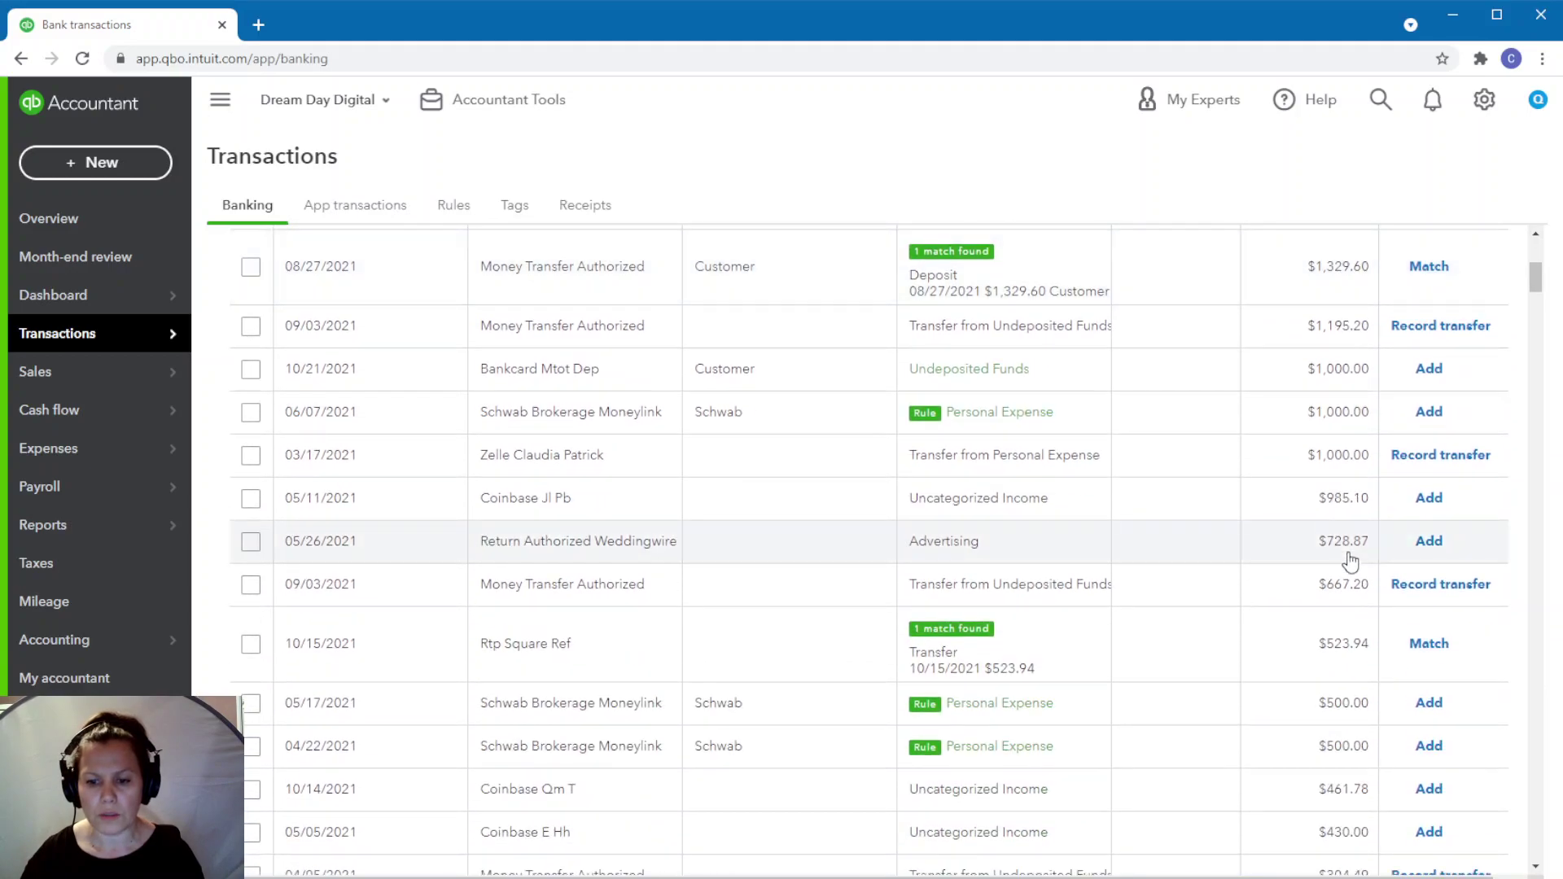
scroll(1349, 562, down, 3)
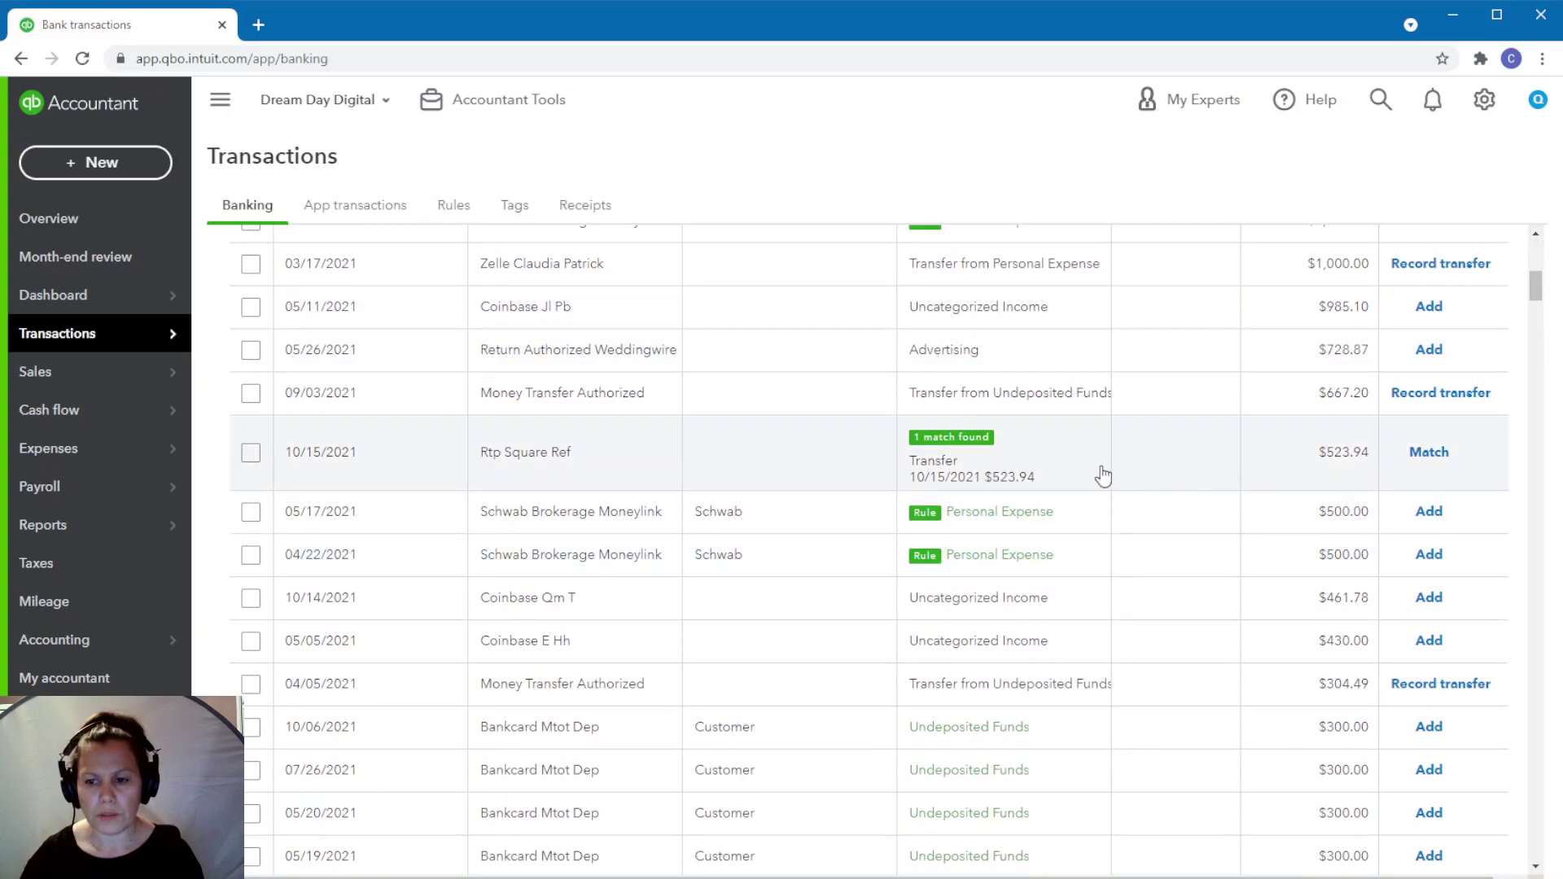
click(1427, 453)
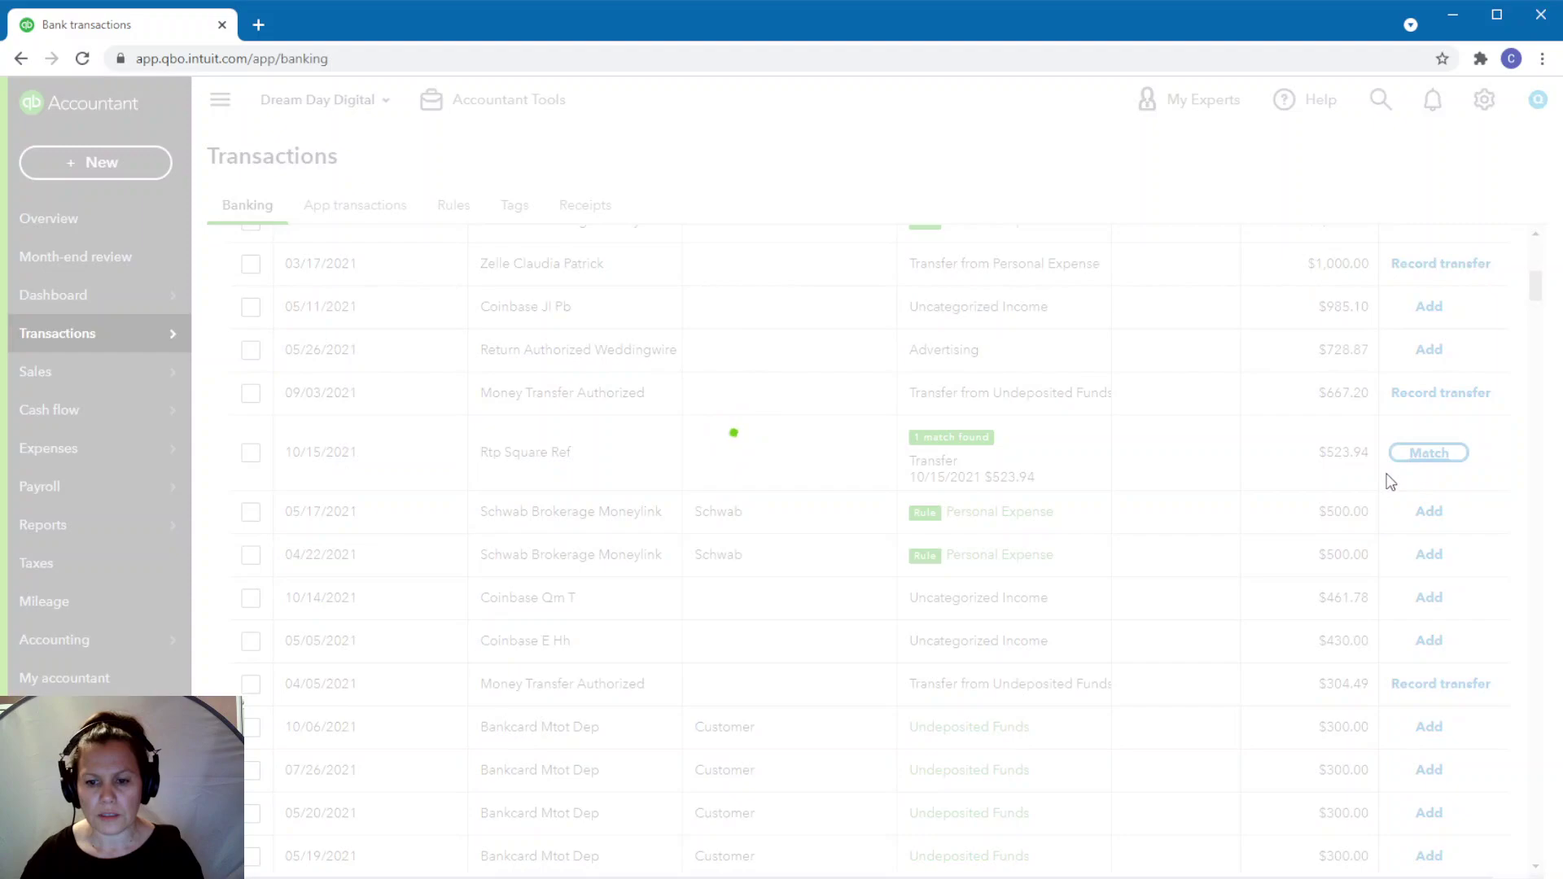
- Match the 09/21/2021 Square Sq T transaction of $242.45 and the 06/14/2021 Rtp Square Ref transaction of $198.80 to their suggested records
scroll(1388, 482, down, 3)
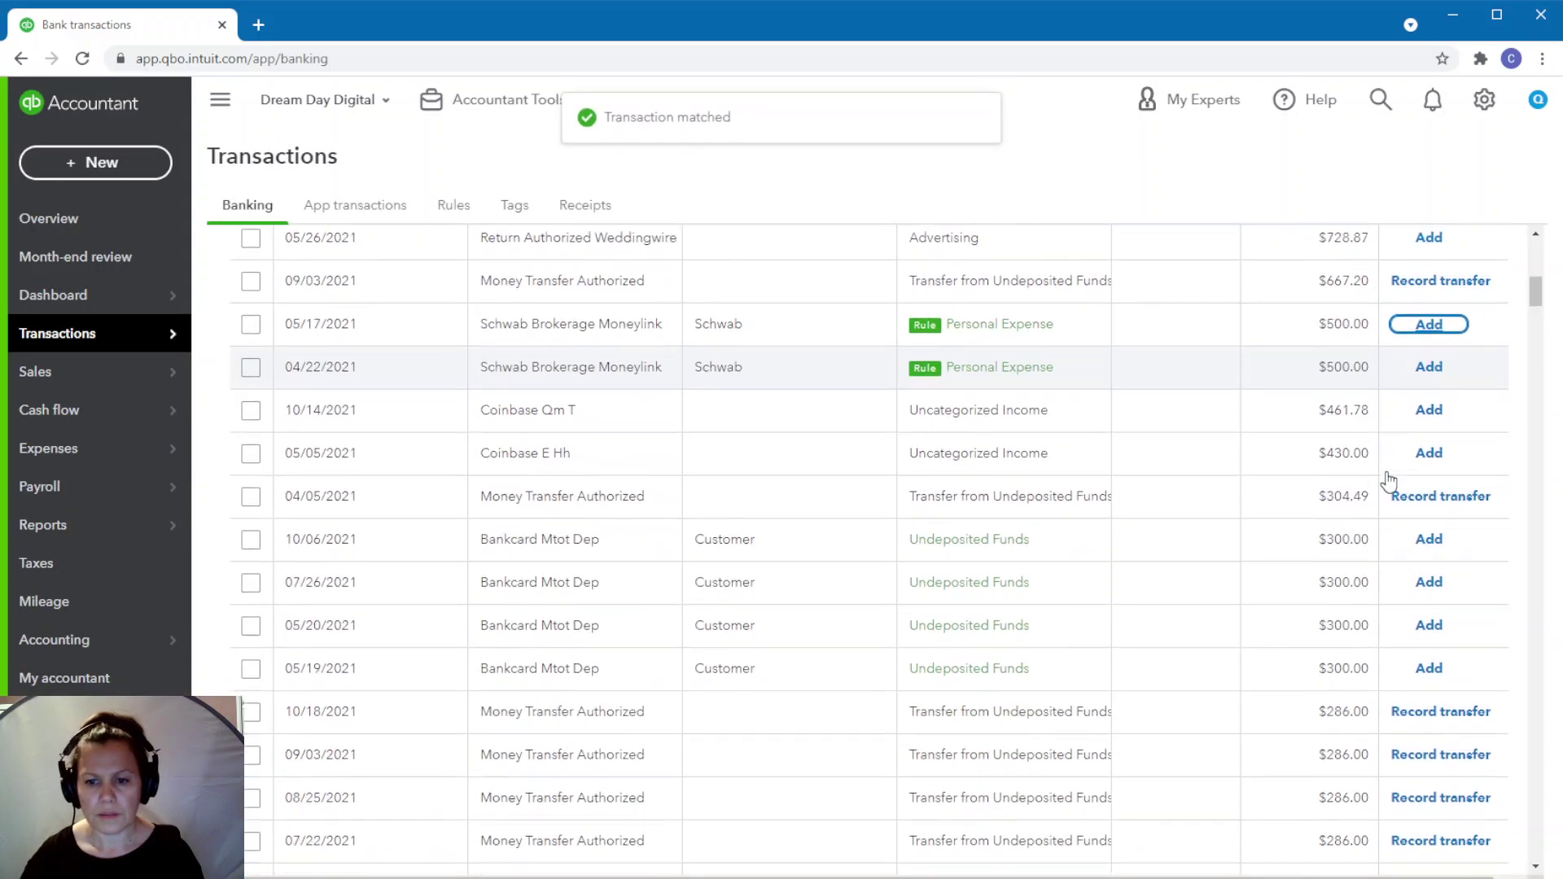
scroll(1389, 482, down, 7)
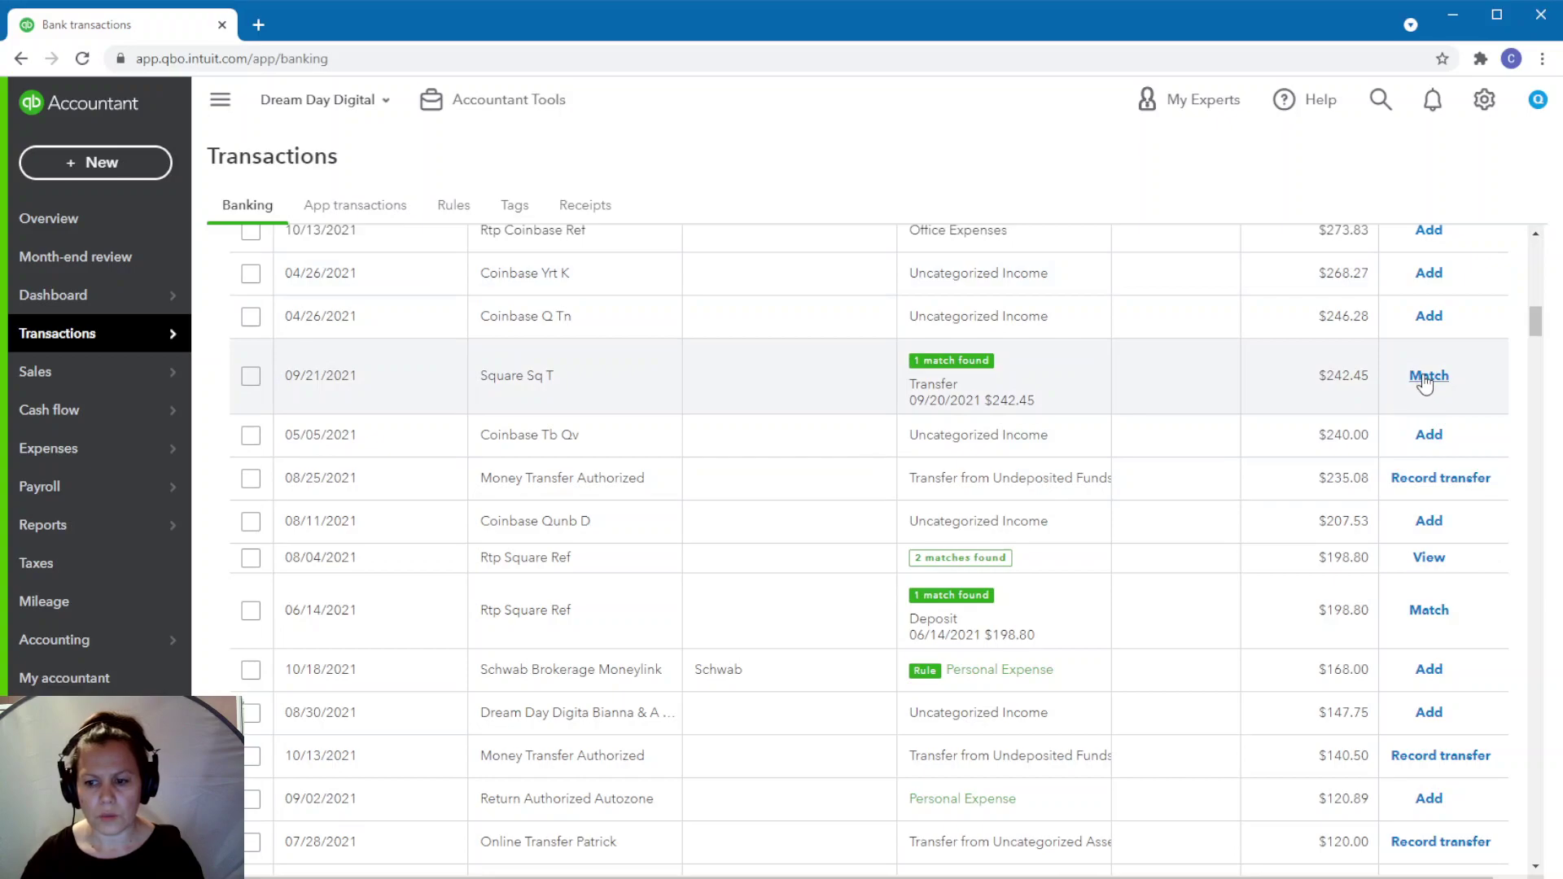
click(1426, 377)
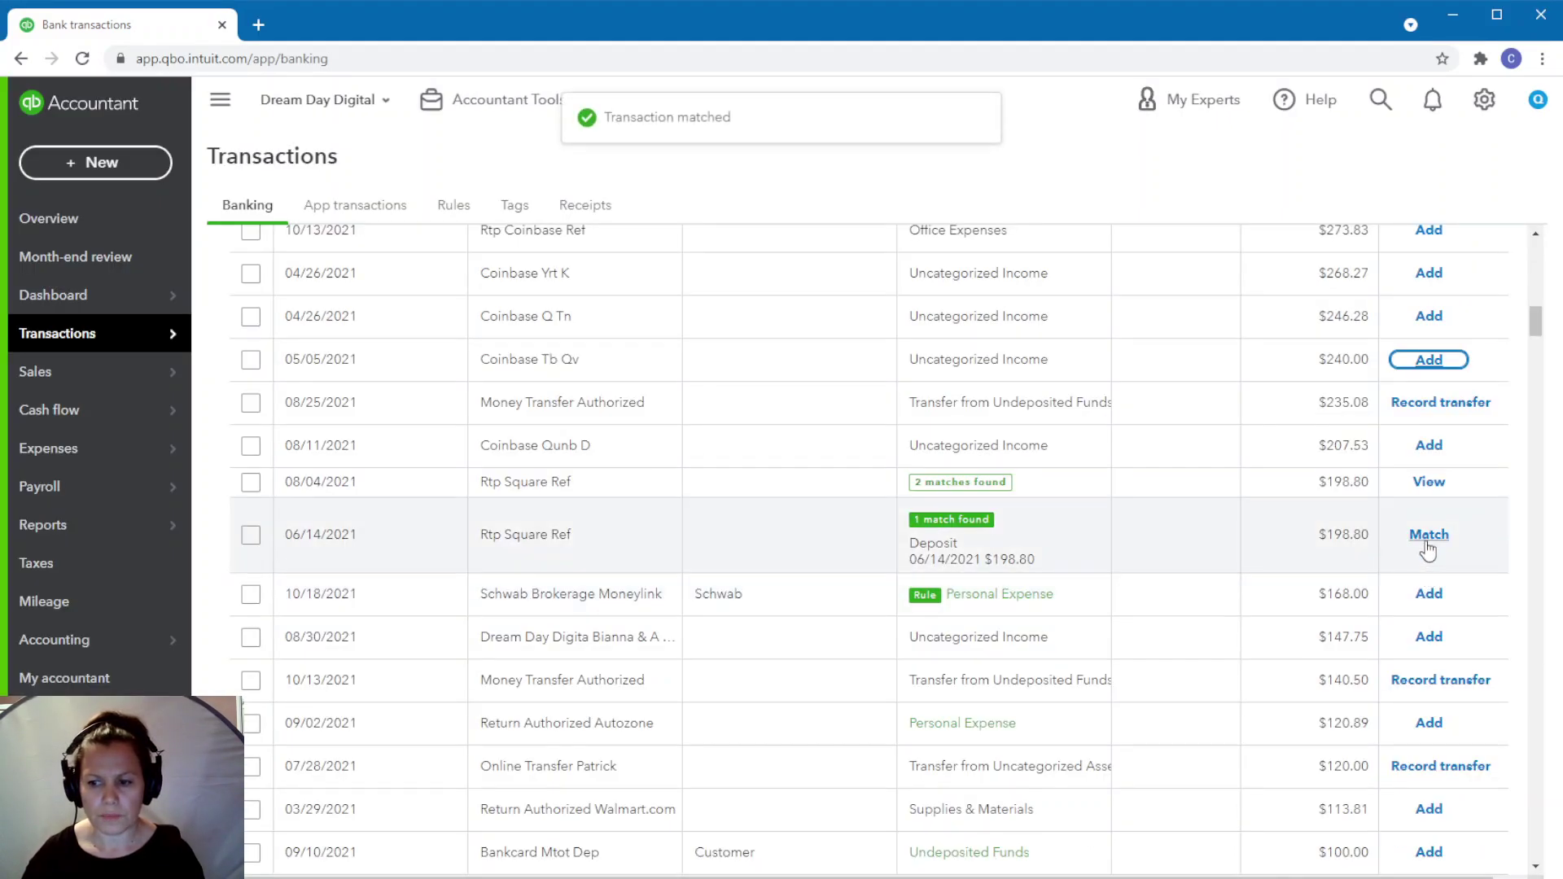
click(1427, 537)
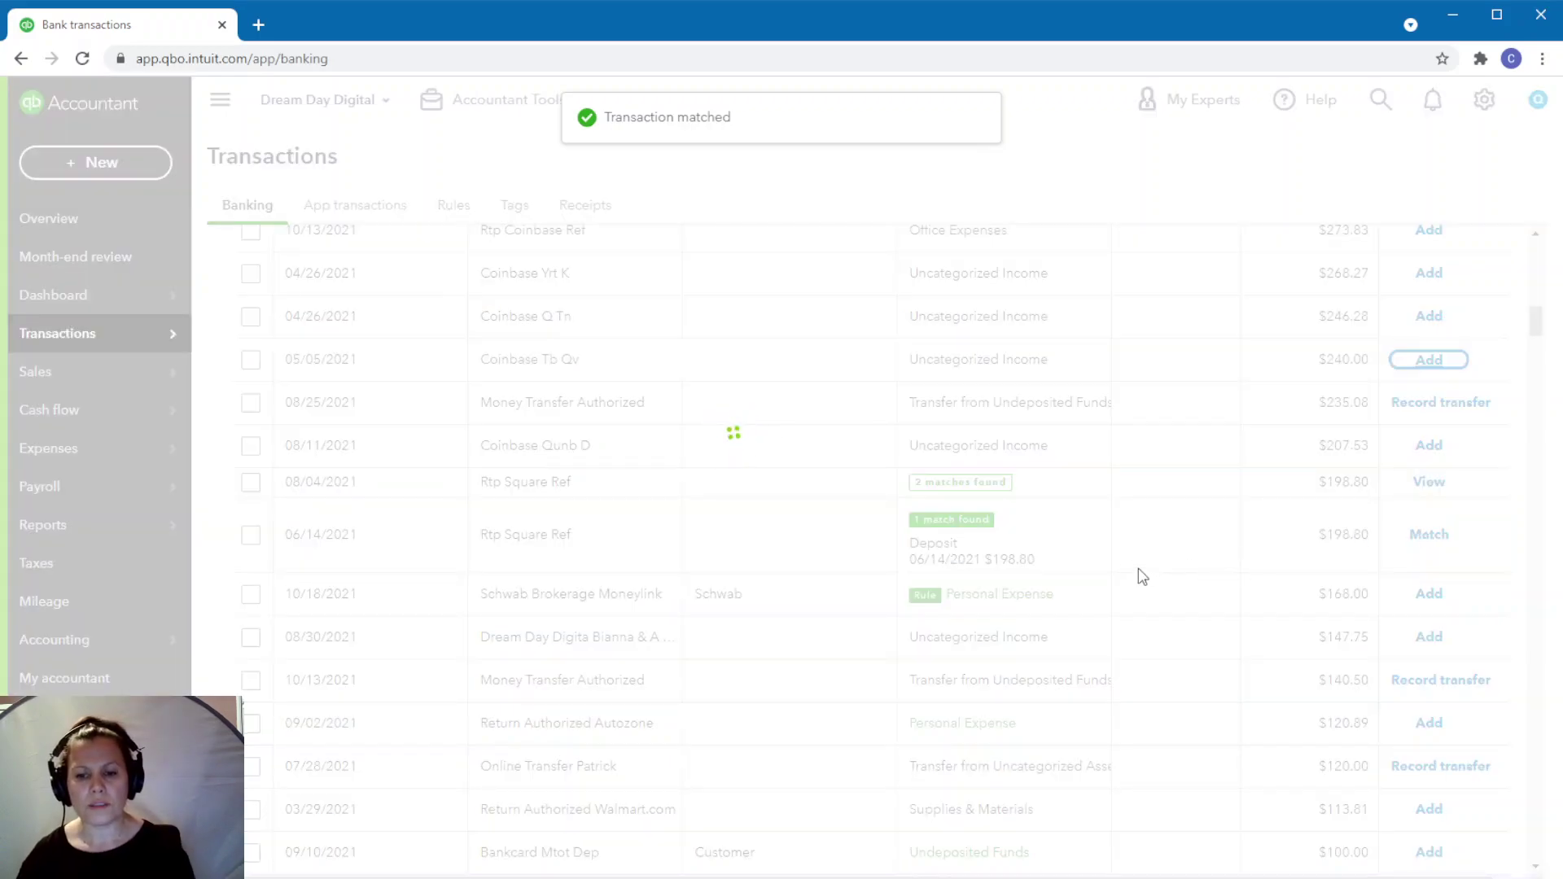
- Return to the app transactions and check the list awaiting review
scroll(1131, 568, up, 15)
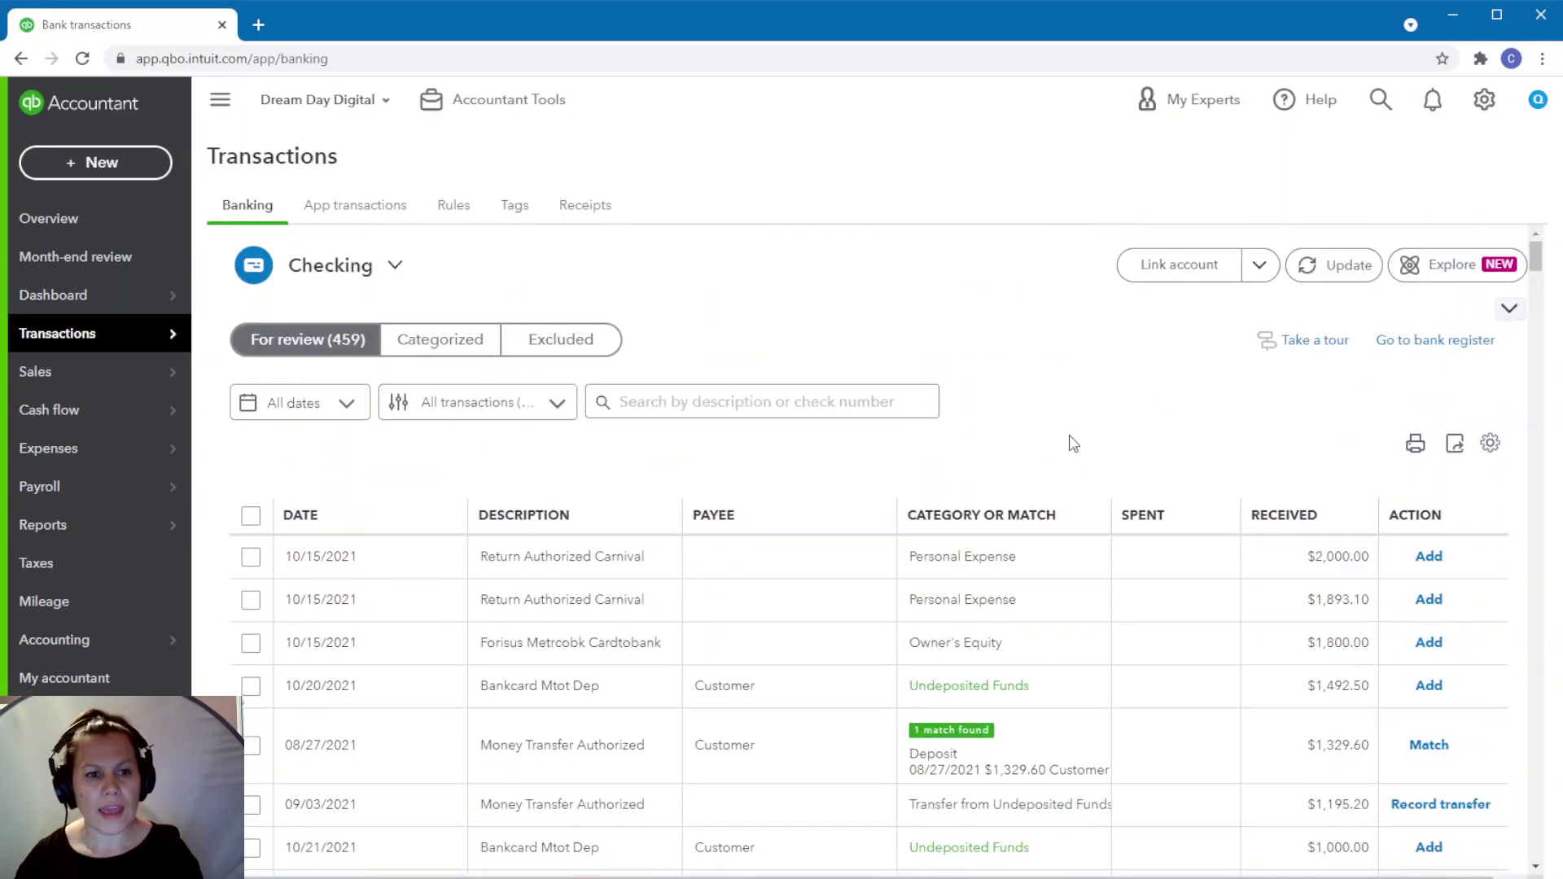
click(333, 205)
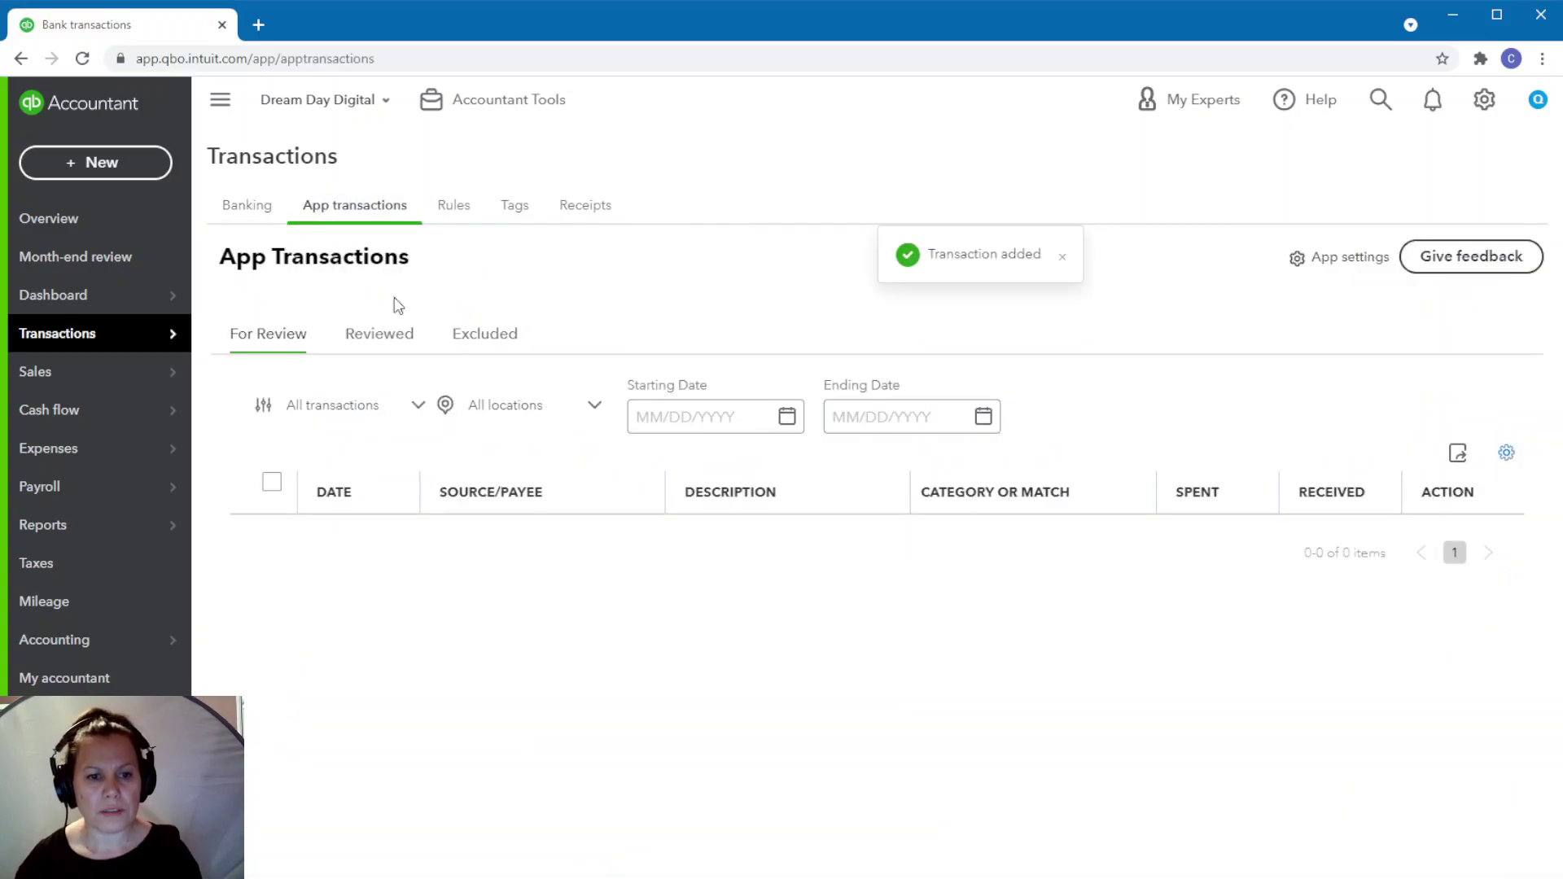